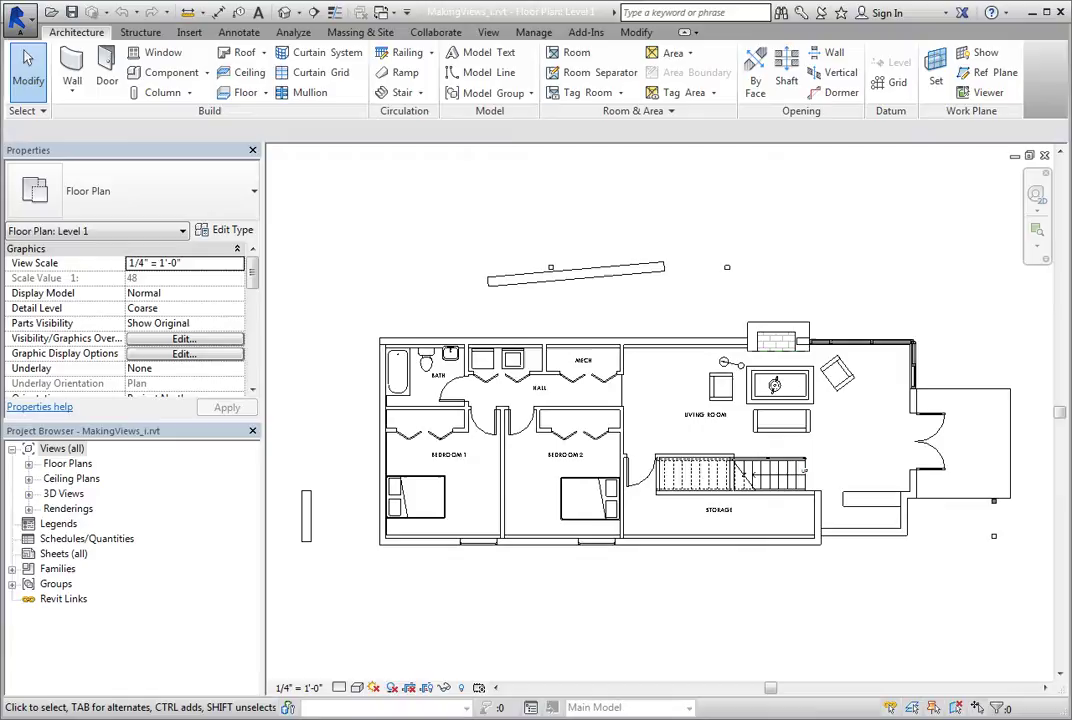
Duplicate the Level 1 plan without detailing, creating Level 1 Copy 1 without room labels
{"action": "left_click", "coordinate": [488, 32]}
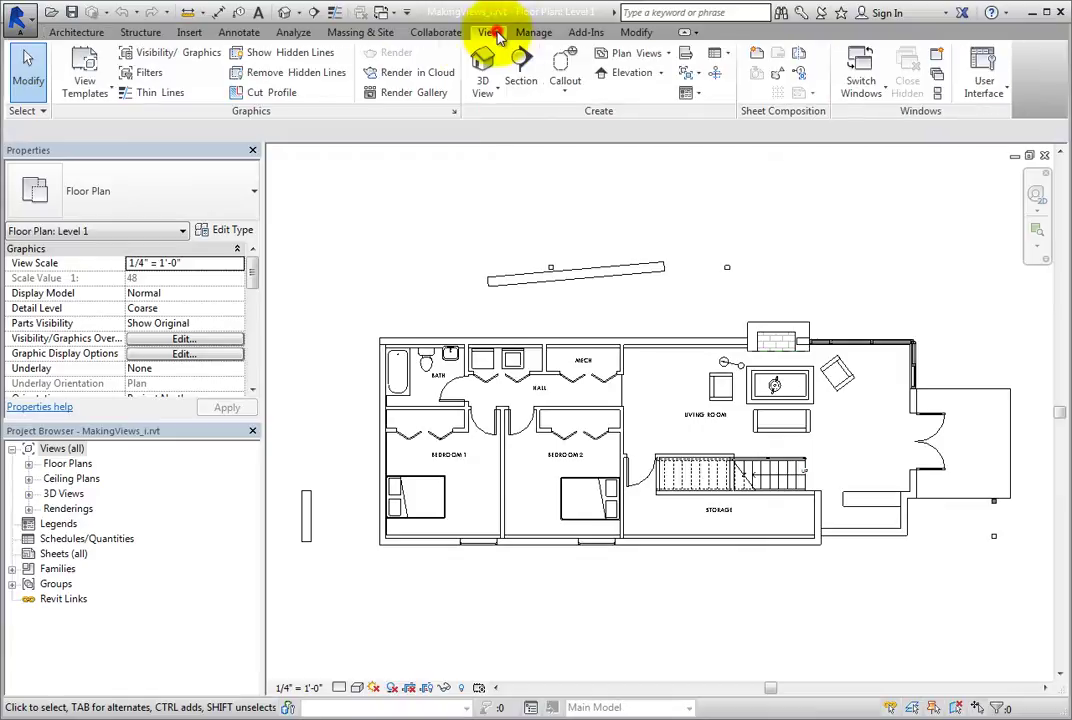
{"action": "left_click", "coordinate": [694, 82]}
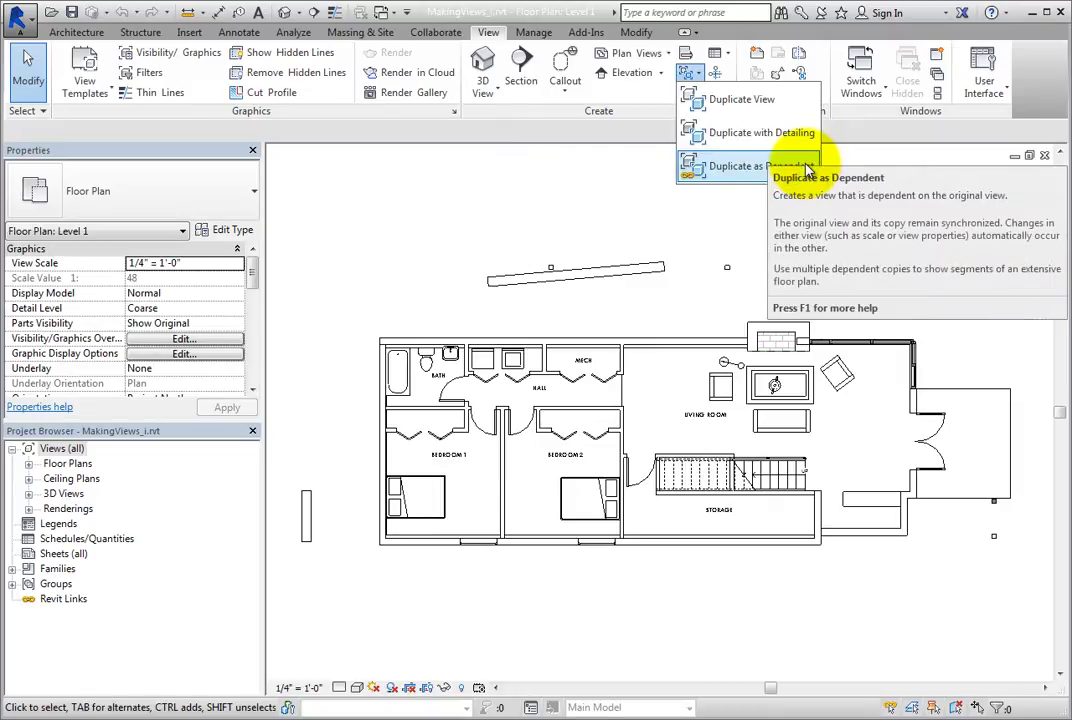
{"action": "left_click", "coordinate": [793, 113]}
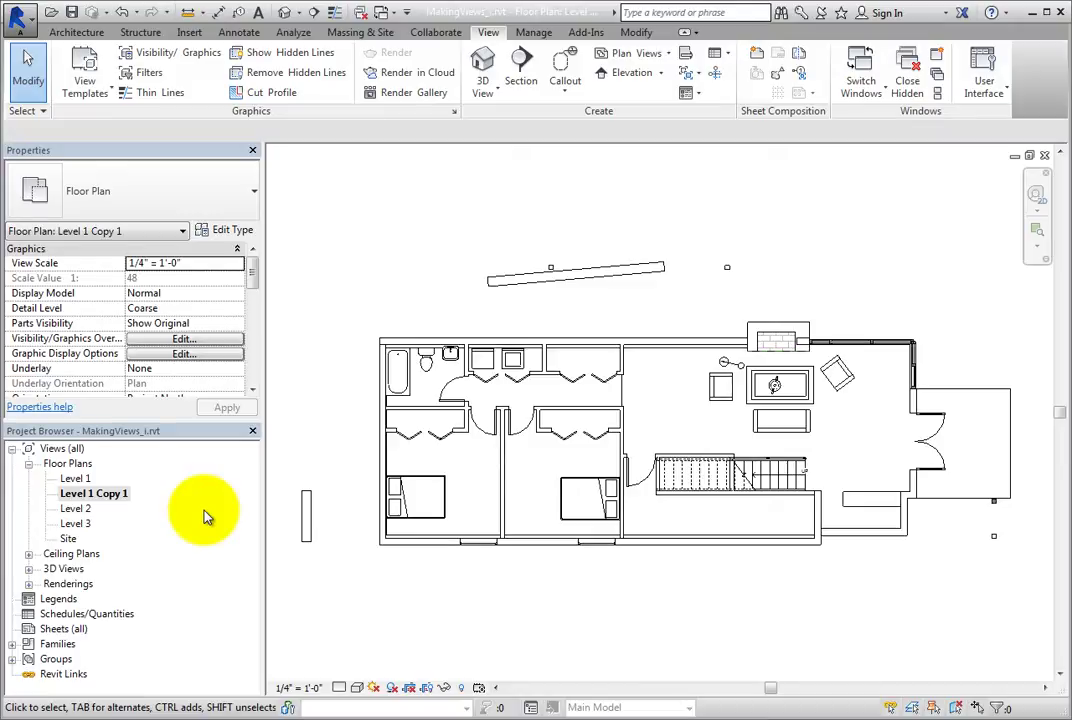
Rename the Level 1 Copy 1 view to 'Level 1 Dimensioned Wall Plan'
{"action": "right_click", "coordinate": [120, 497]}
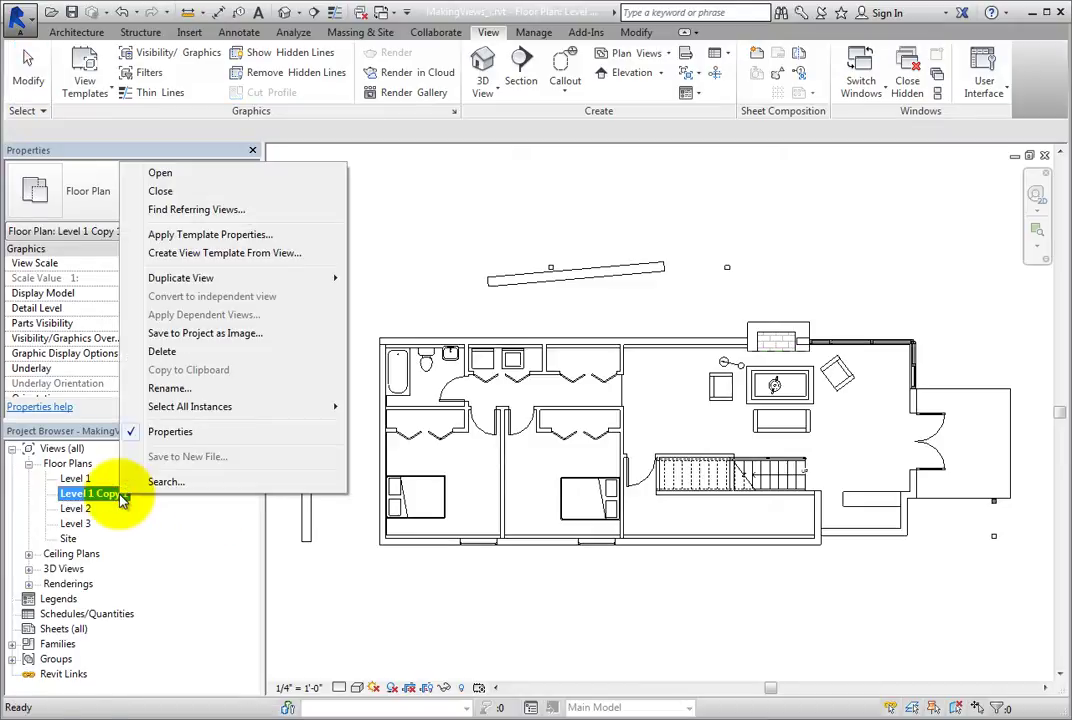
{"action": "left_click", "coordinate": [185, 388]}
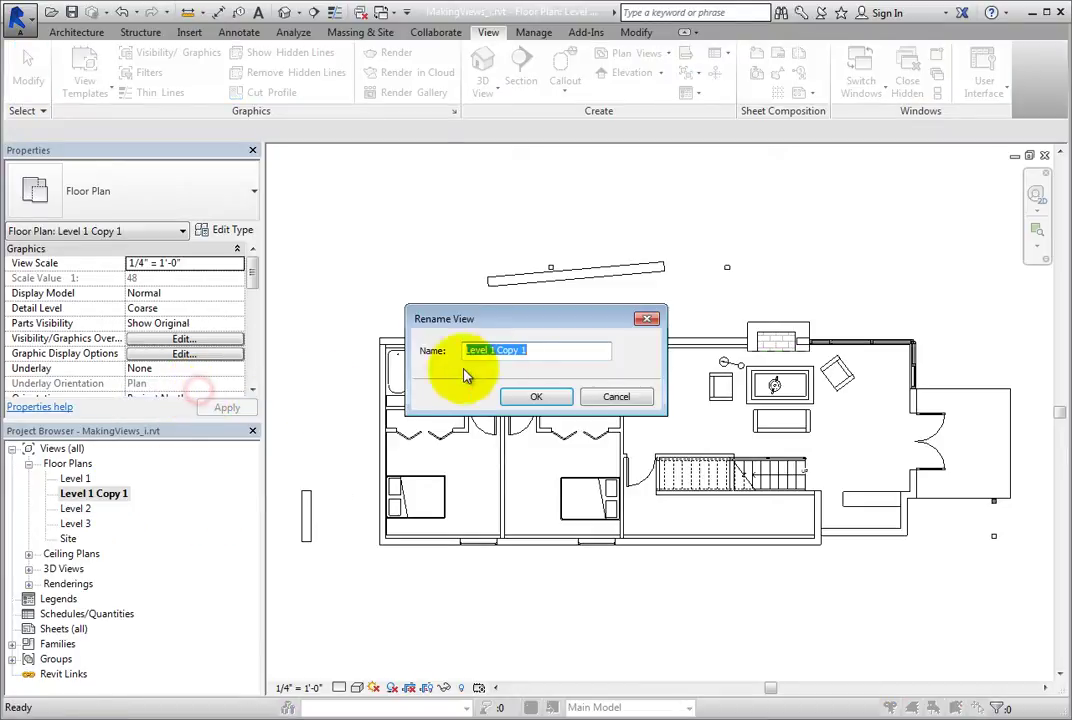
{"action": "left_click_drag", "start_coordinate": [535, 351], "coordinate": [500, 354]}
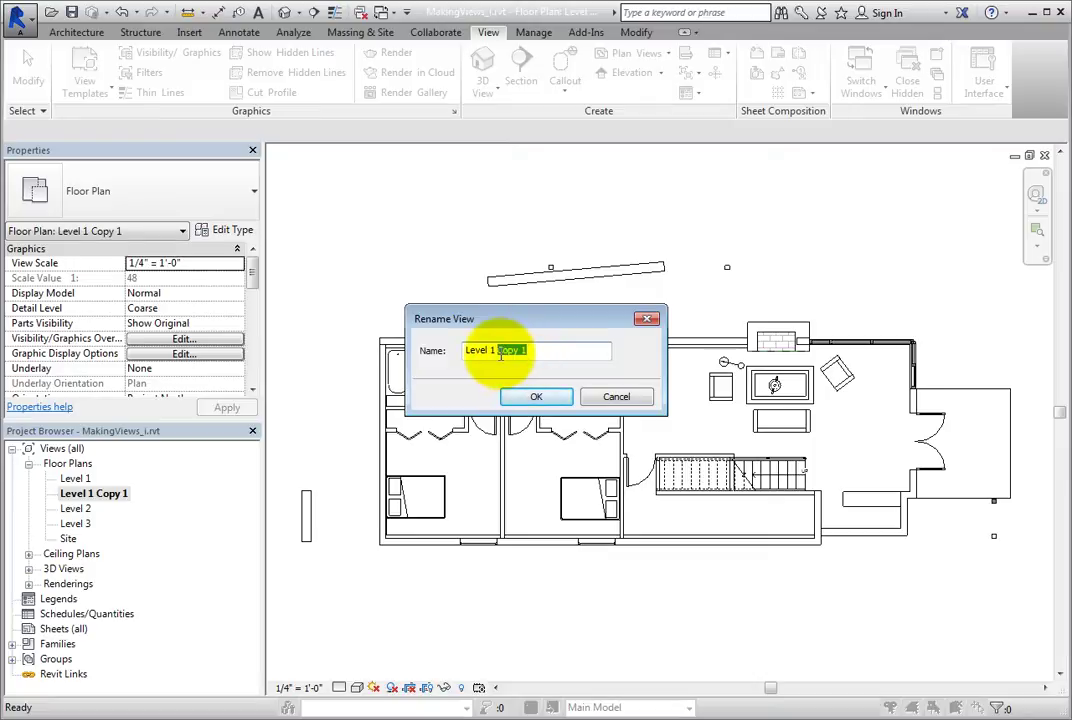
{"action": "type", "text": "Dimensioned Wall Plan"}
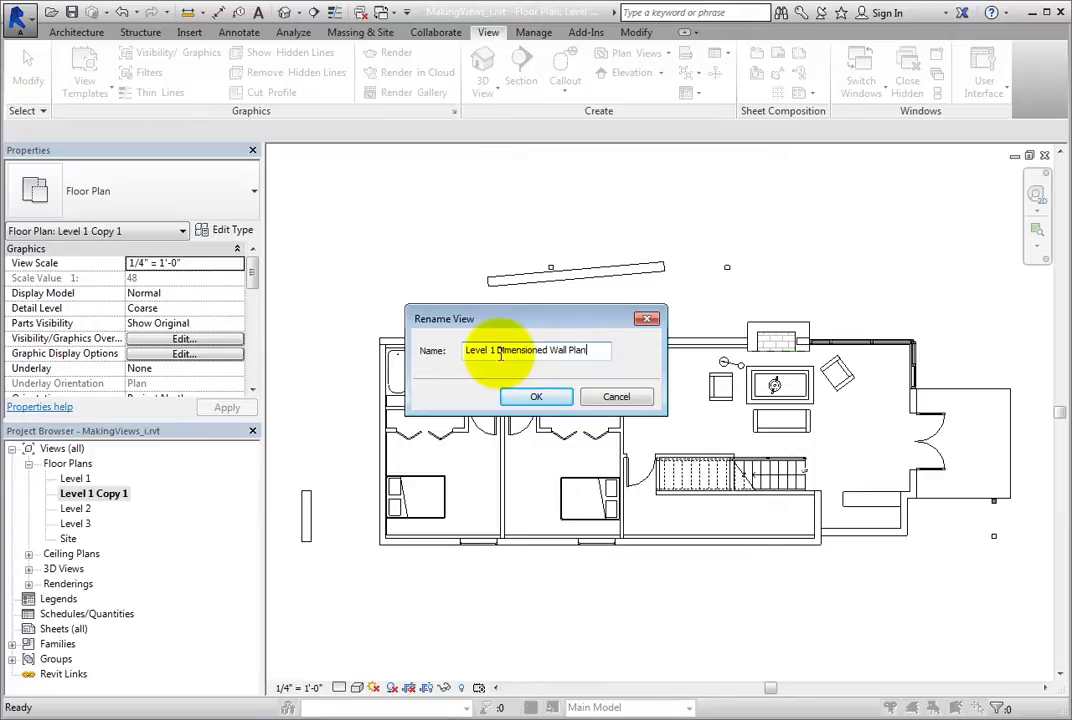
{"action": "left_click", "coordinate": [536, 397]}
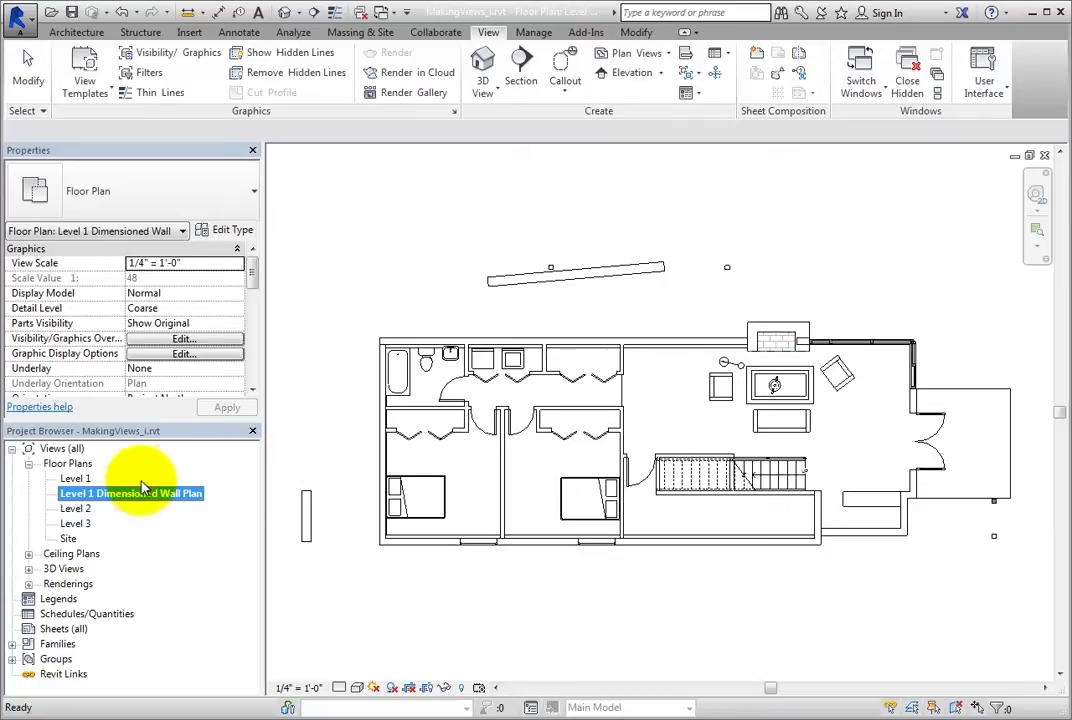
Duplicate Level 1 with detailing and select the resulting Level 1 Copy 1 view
{"action": "right_click", "coordinate": [77, 481]}
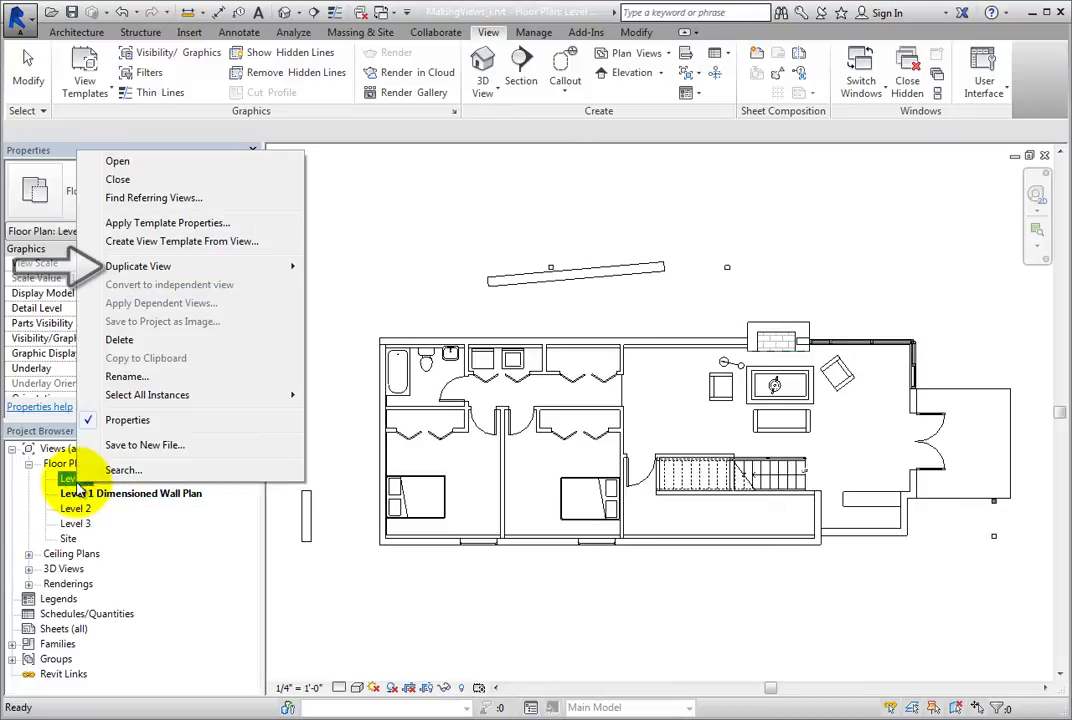
{"action": "mouse_move", "coordinate": [230, 268]}
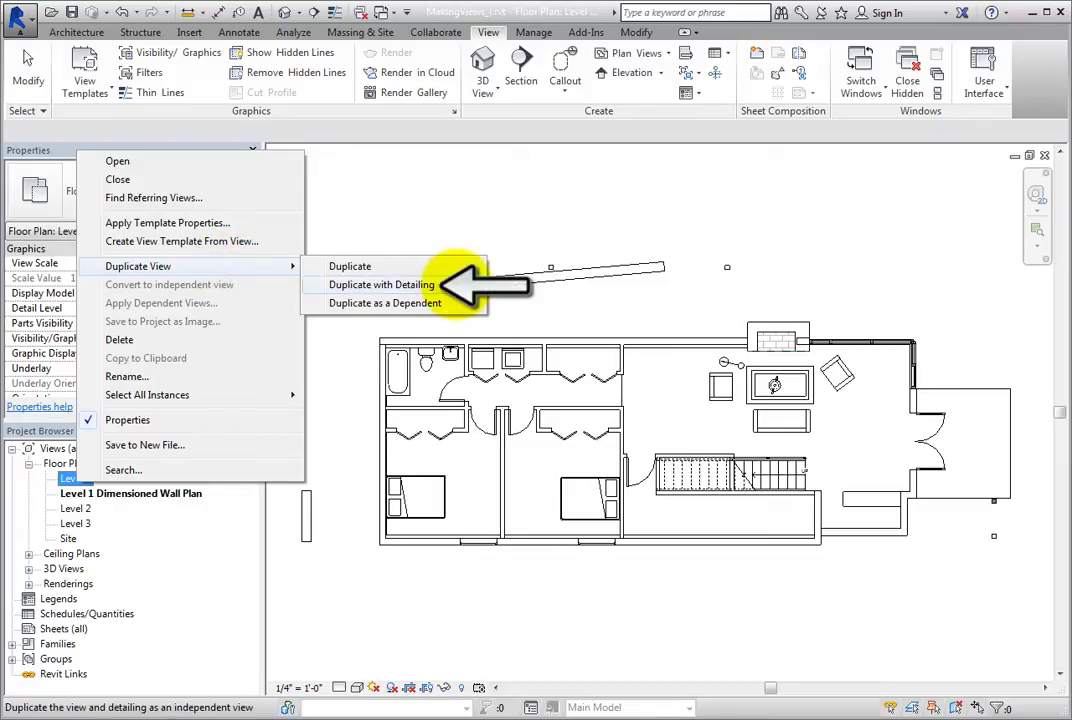
{"action": "left_click", "coordinate": [455, 285]}
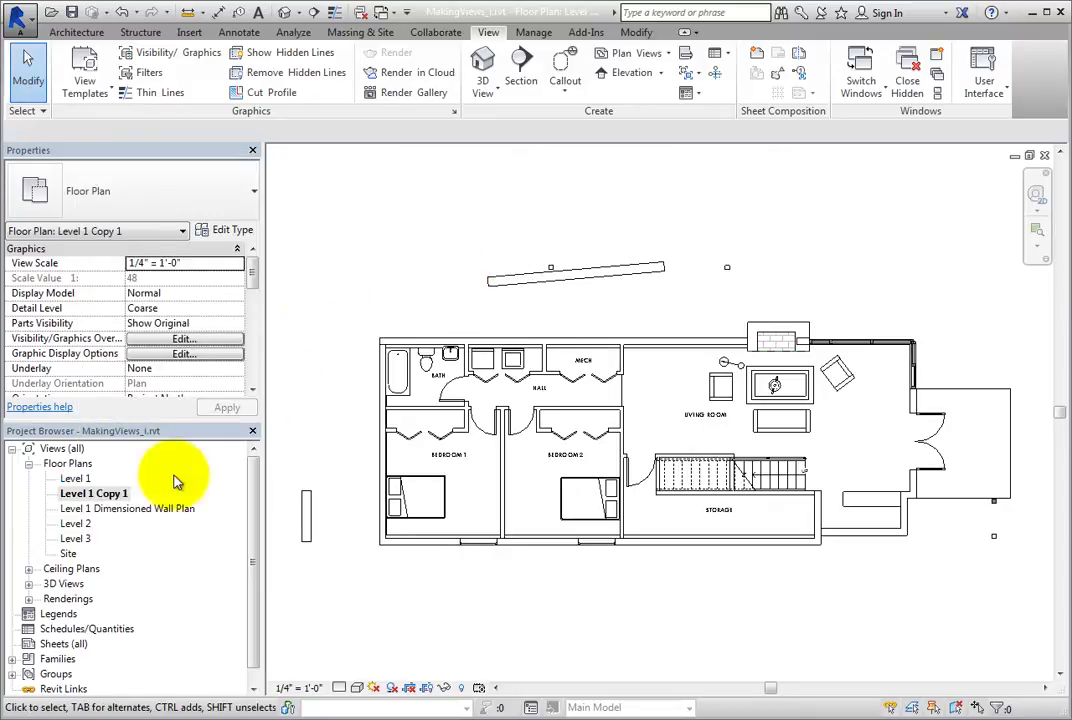
{"action": "left_click", "coordinate": [118, 494]}
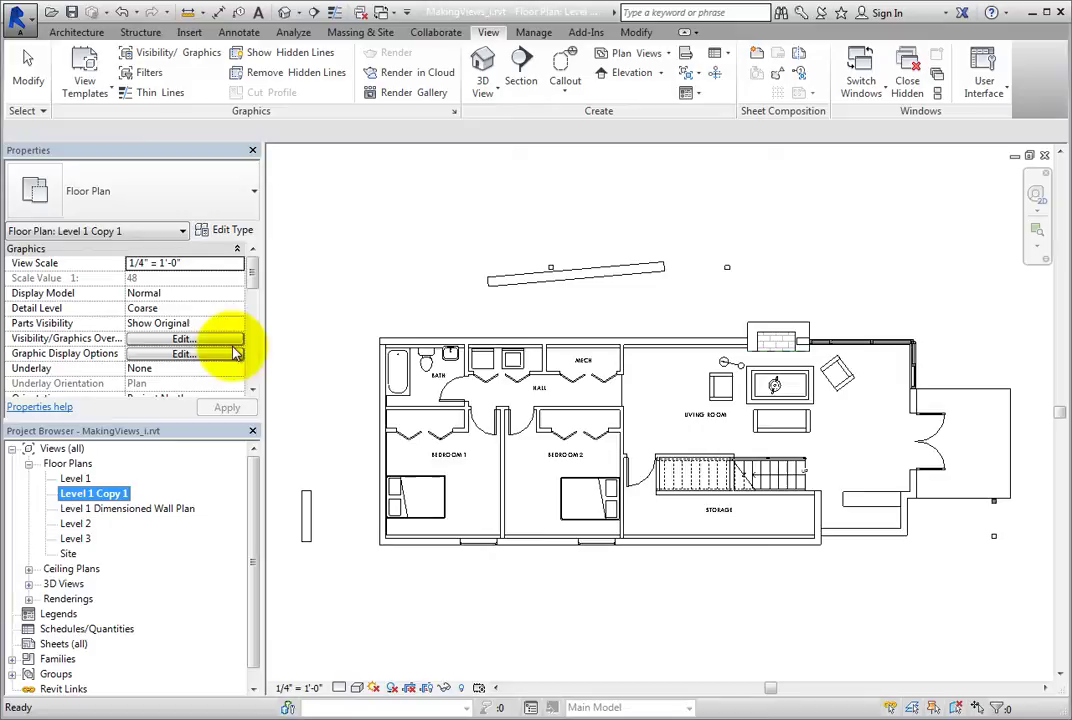
Replace the copy's View Name in Properties Identity Data with 'Room Plan'
{"action": "left_click_drag", "start_coordinate": [254, 281], "coordinate": [252, 345]}
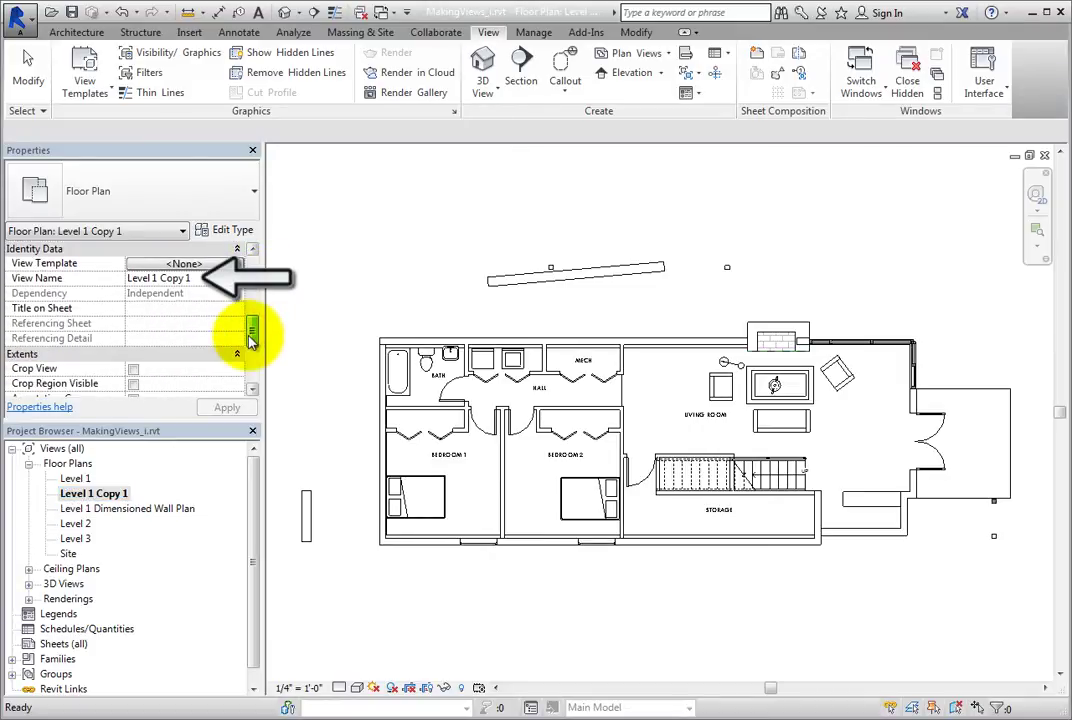
{"action": "left_click", "coordinate": [210, 280]}
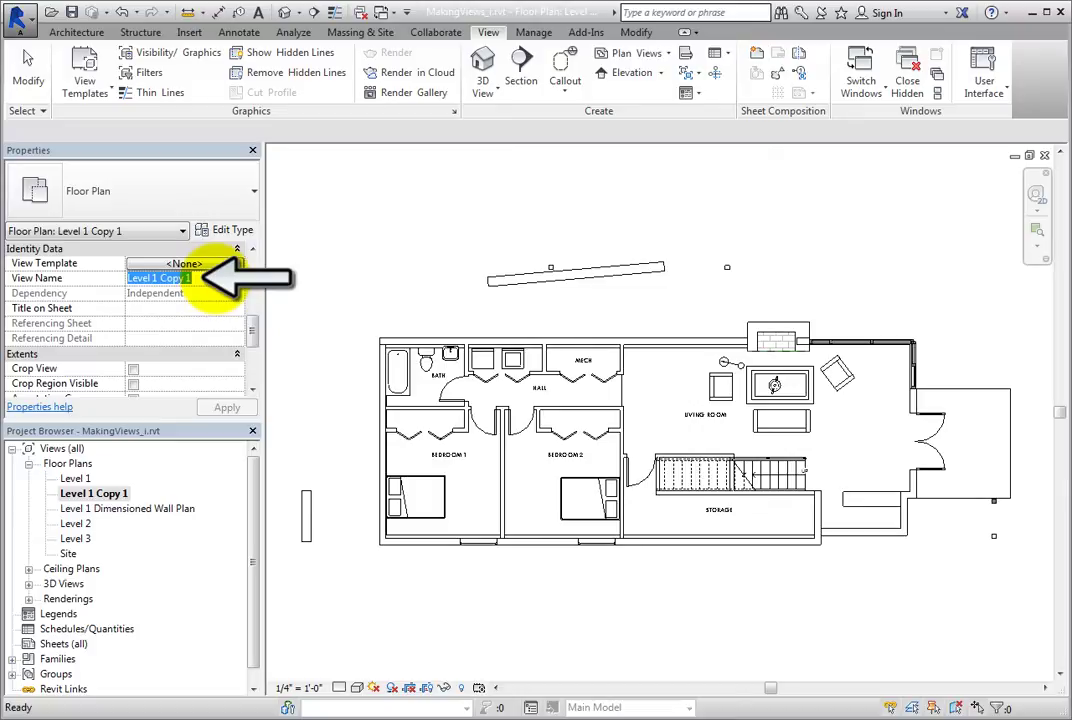
{"action": "left_click", "coordinate": [215, 279]}
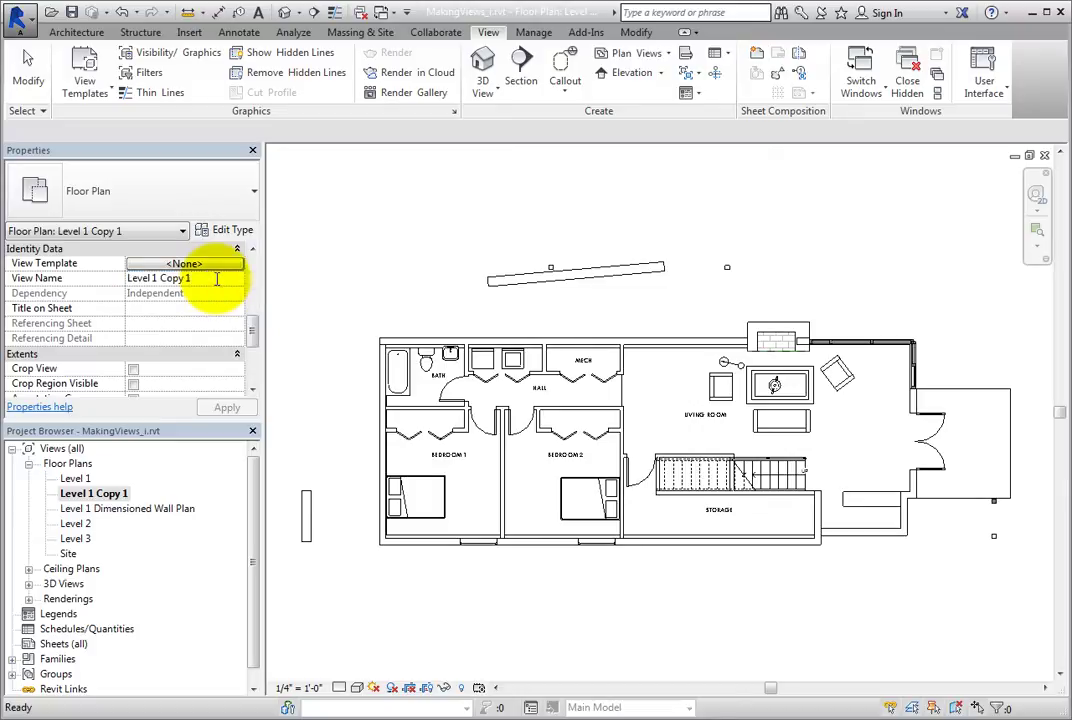
{"action": "key", "text": "BackSpace"}
{"action": "key", "text": "BackSpace"}
{"action": "key", "text": "BackSpace"}
{"action": "key", "text": "BackSpace"}
{"action": "key", "text": "BackSpace"}
{"action": "key", "text": "BackSpace"}
{"action": "key", "text": "BackSpace"}
{"action": "key", "text": "BackSpace"}
{"action": "key", "text": "BackSpace"}
{"action": "key", "text": "BackSpace"}
{"action": "key", "text": "BackSpace"}
{"action": "key", "text": "BackSpace"}
{"action": "key", "text": "BackSpace"}
{"action": "key", "text": "BackSpace"}
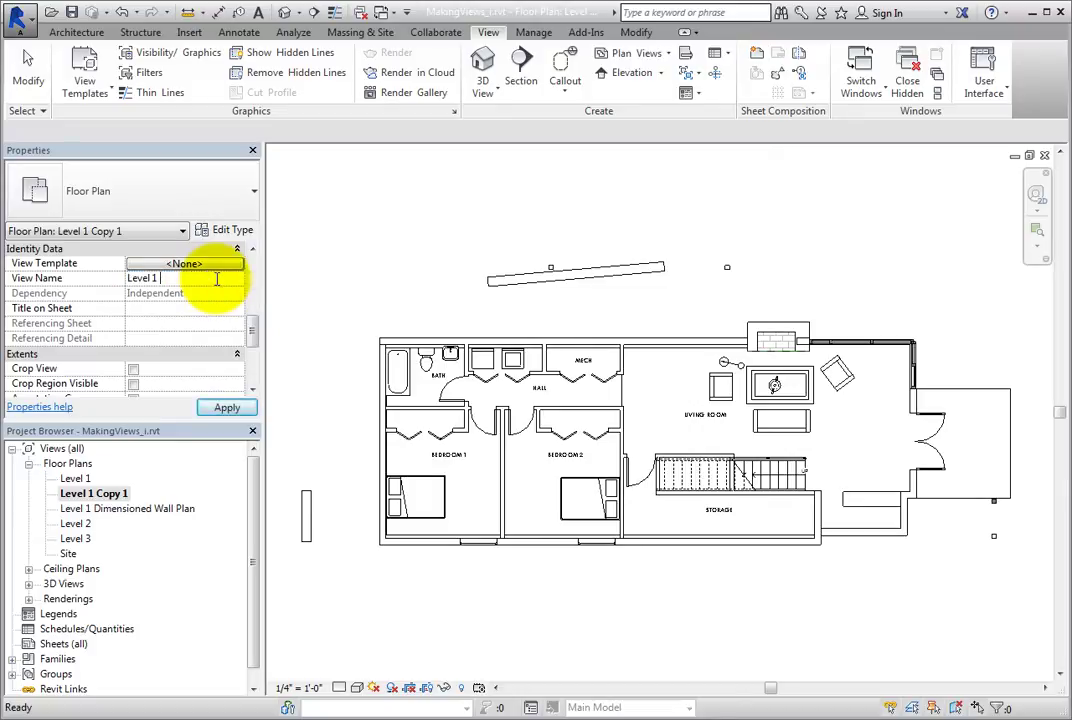
{"action": "type", "text": "Room Plan"}
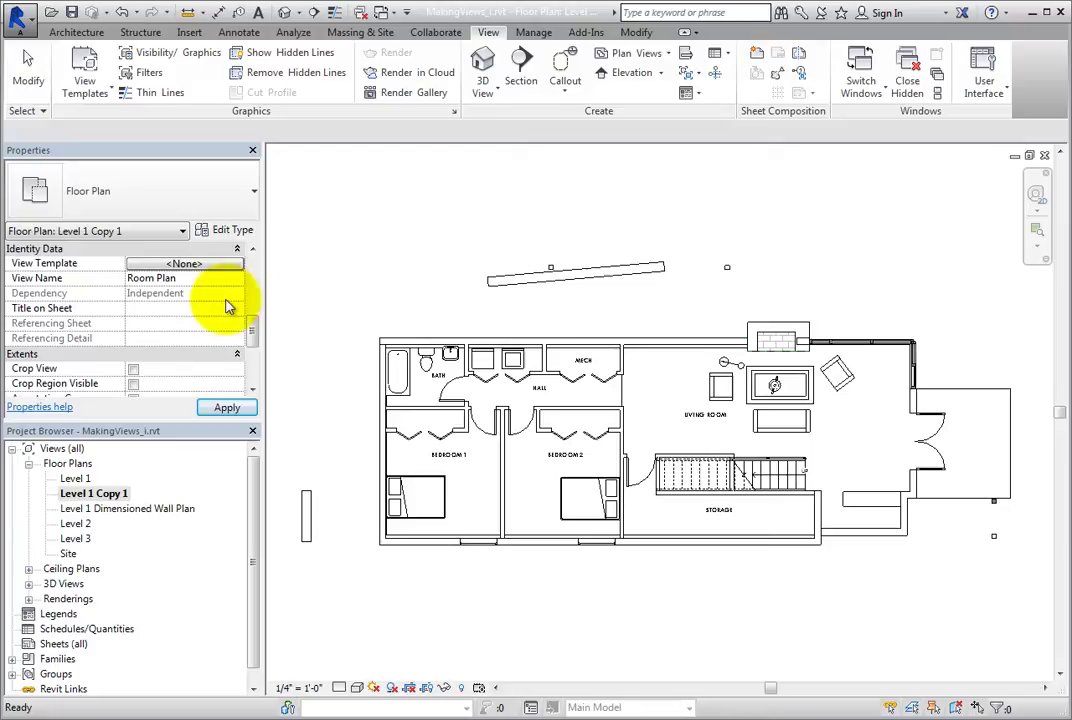
{"action": "left_click_drag", "start_coordinate": [251, 330], "coordinate": [251, 268]}
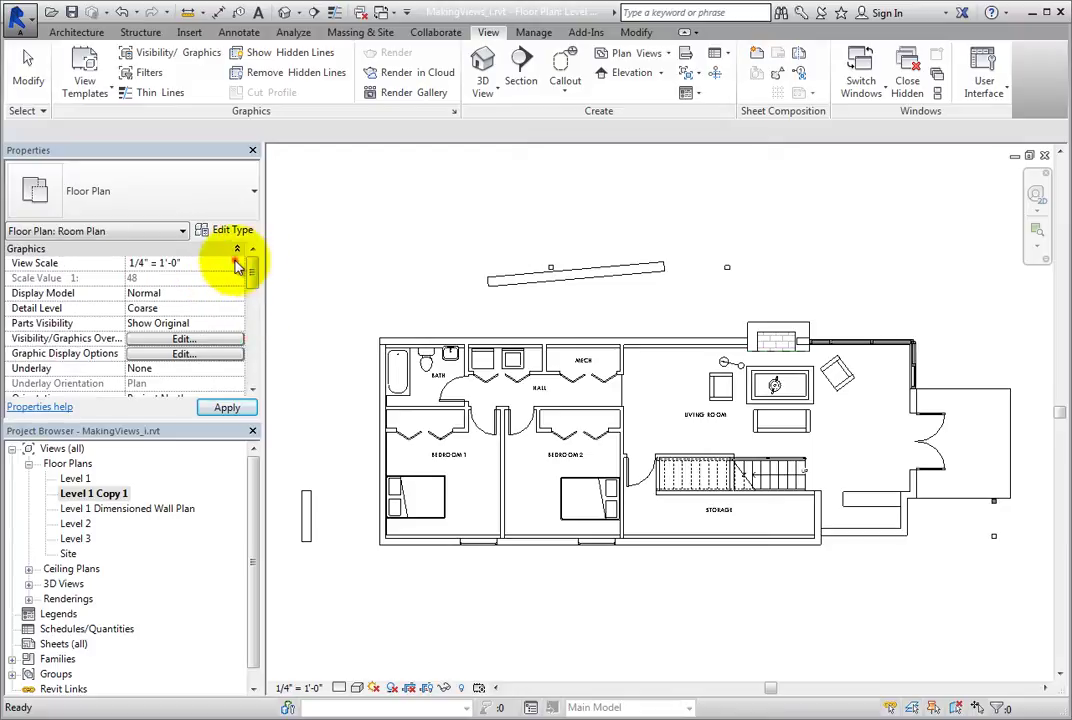
Give the Room Plan a 1/8" = 1'-0" view scale and the Shaded visual style
{"action": "left_click", "coordinate": [237, 263]}
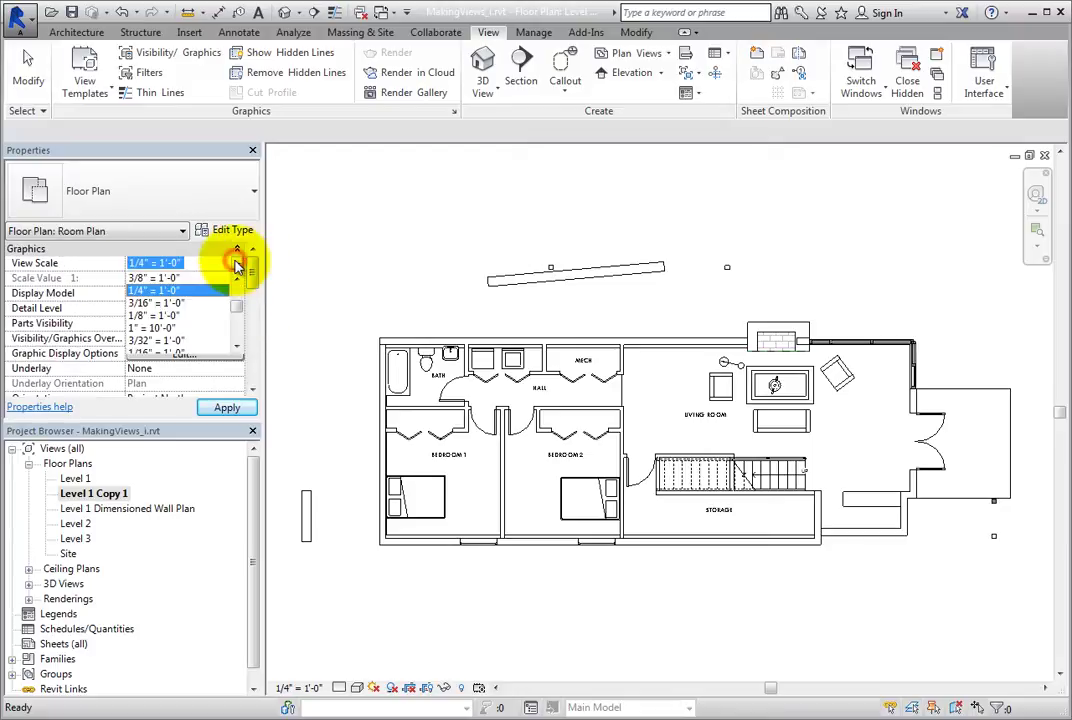
{"action": "left_click", "coordinate": [165, 315]}
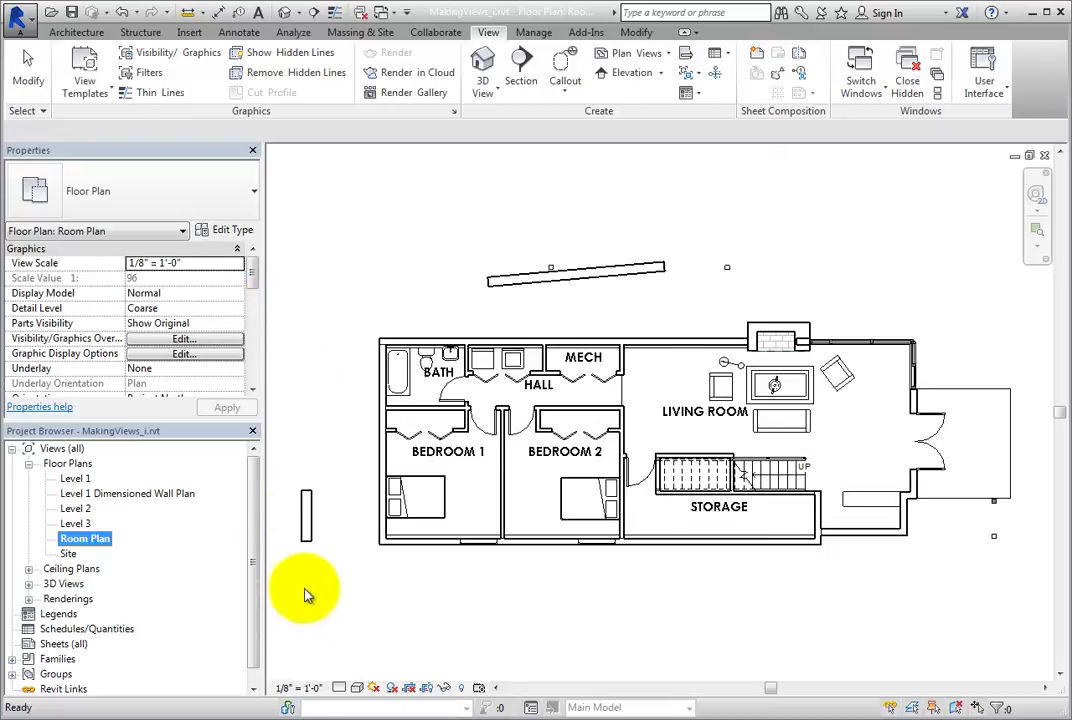
{"action": "left_click", "coordinate": [357, 688]}
{"action": "left_click", "coordinate": [397, 627]}
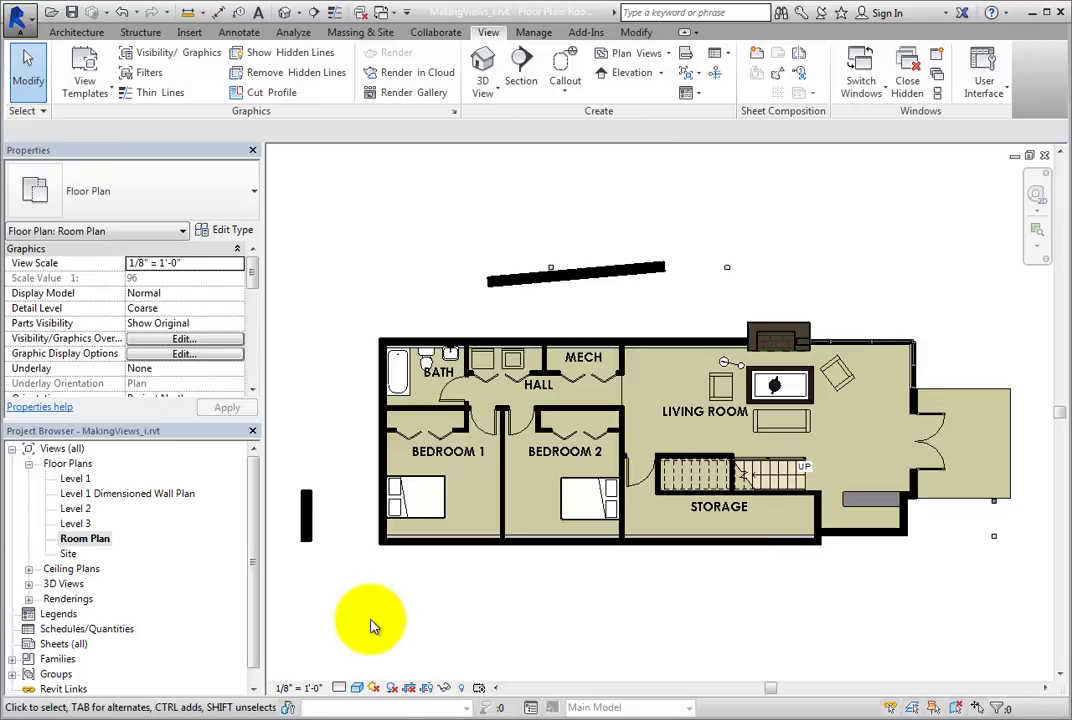
{"action": "left_click", "coordinate": [80, 480]}
{"action": "double_click", "coordinate": [86, 481]}
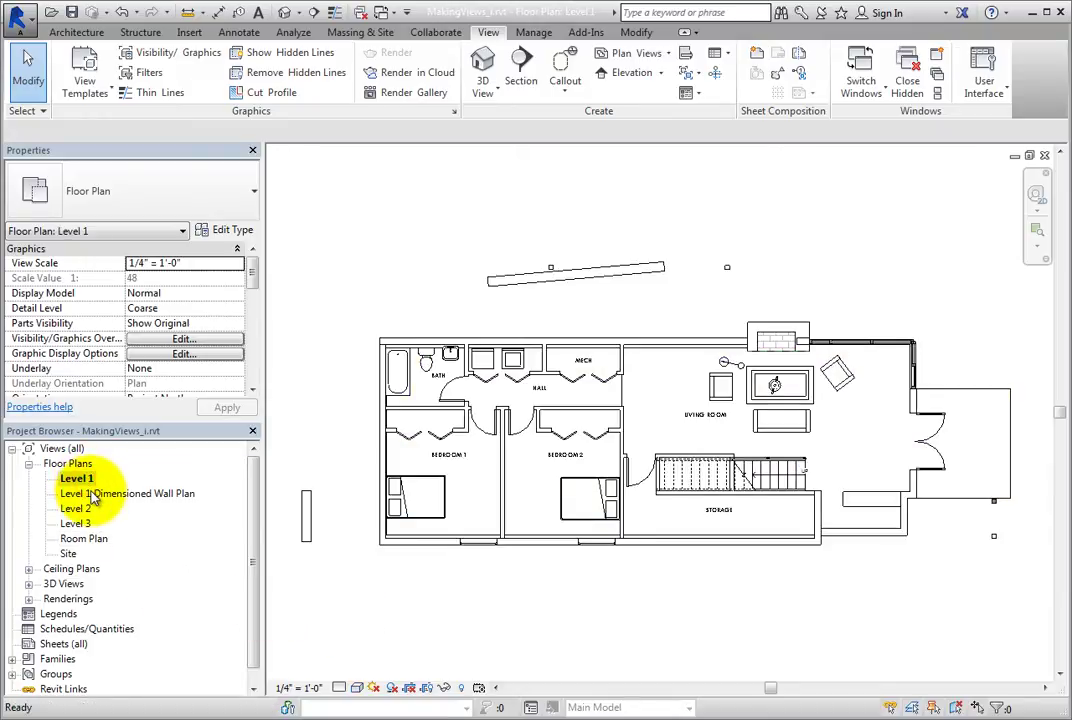
{"action": "double_click", "coordinate": [92, 494]}
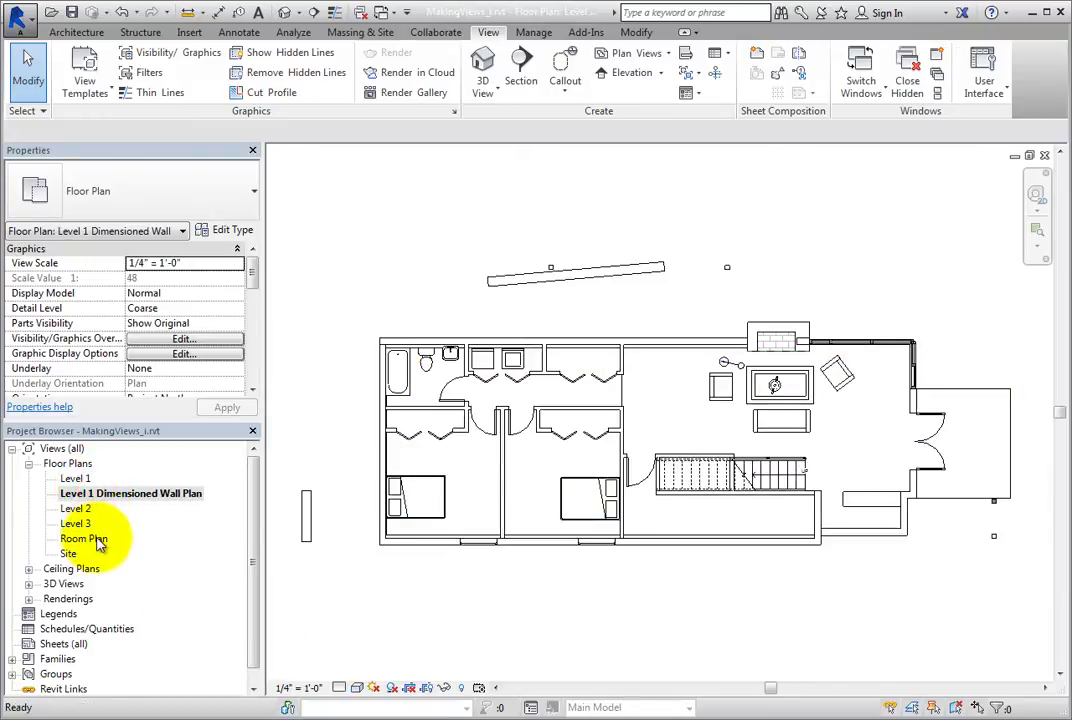
{"action": "double_click", "coordinate": [86, 539]}
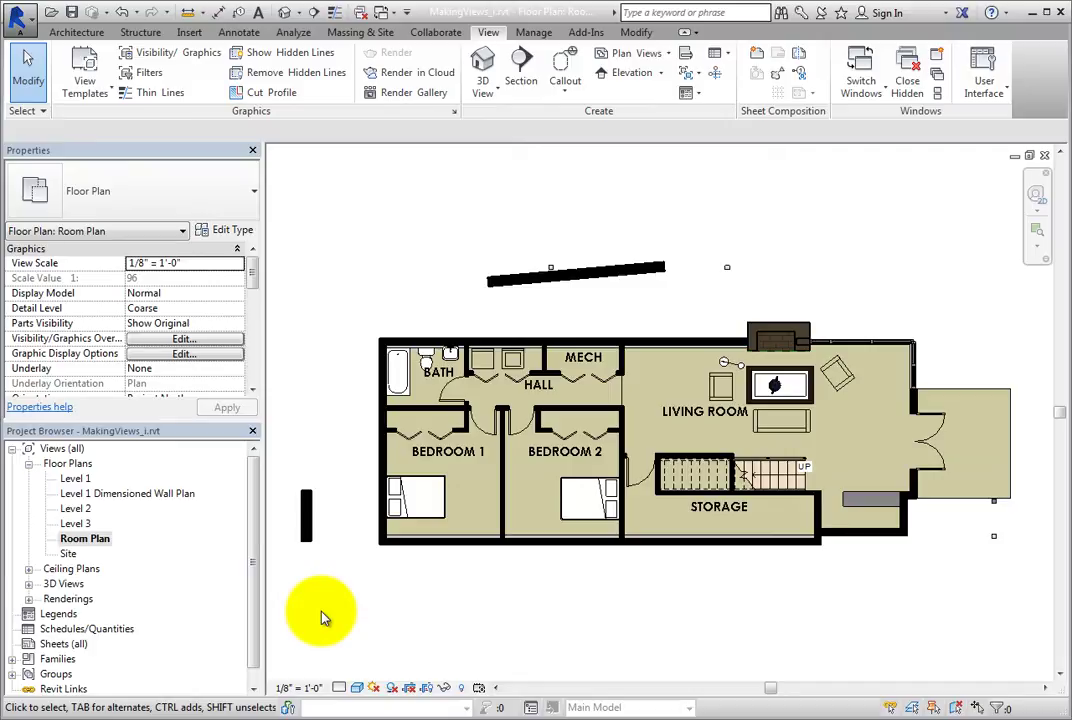
Duplicate Level 1 as a dependent twice, creating Level 1 - Dependent 1 and Dependent 2
{"action": "right_click", "coordinate": [81, 483]}
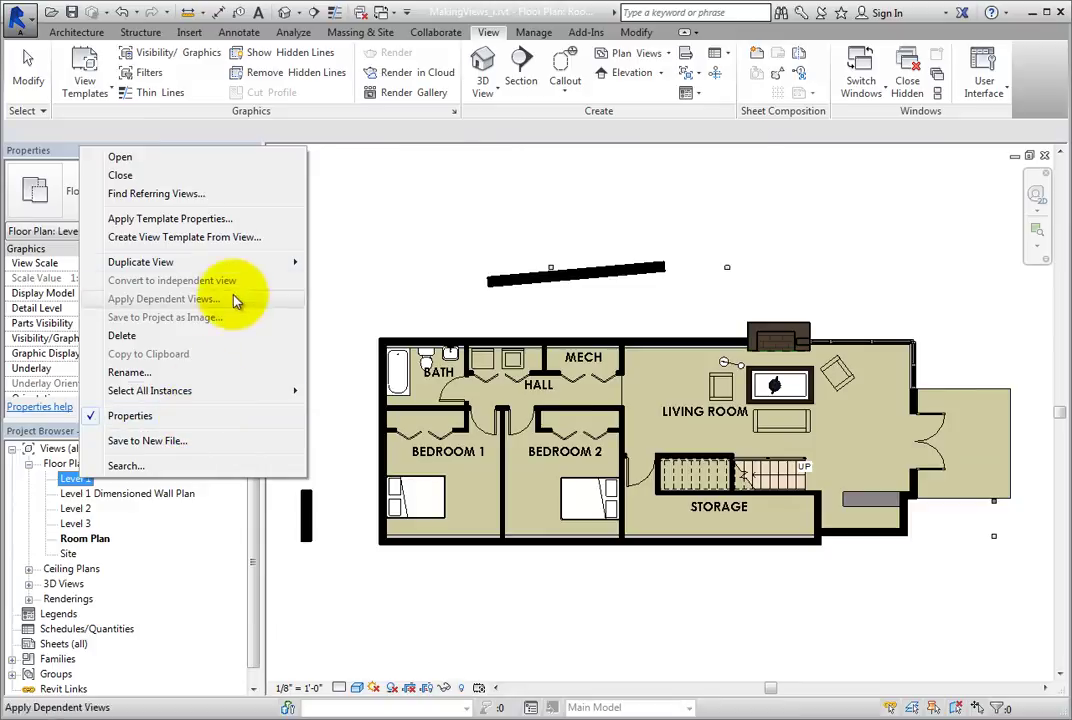
{"action": "mouse_move", "coordinate": [236, 264]}
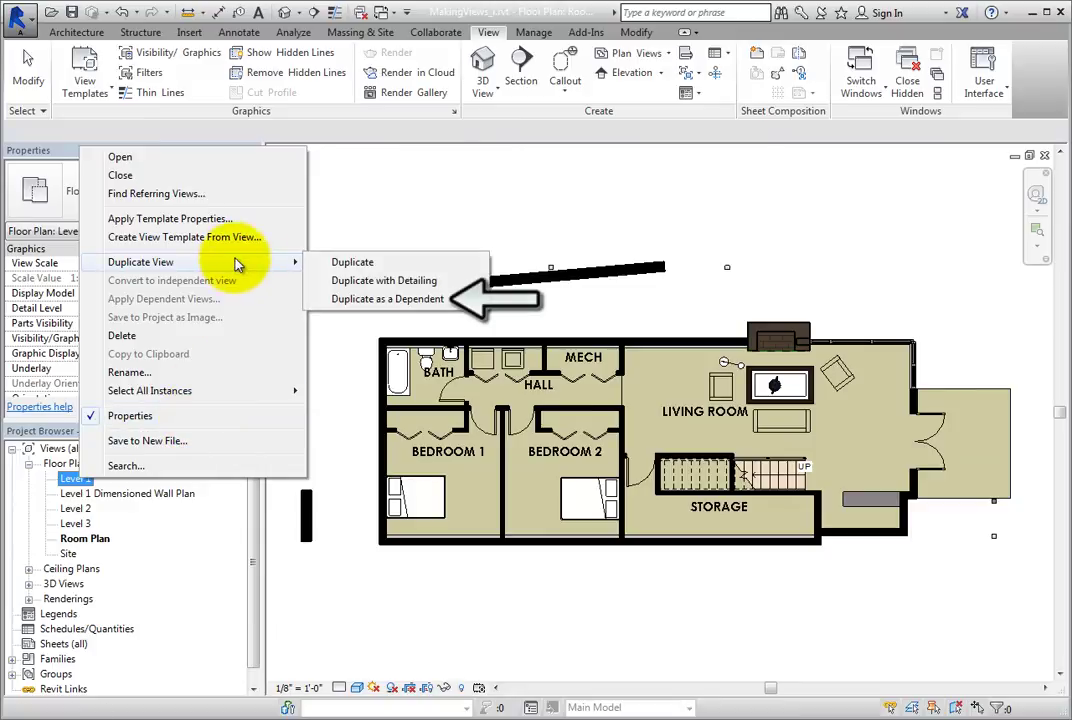
{"action": "left_click", "coordinate": [444, 301]}
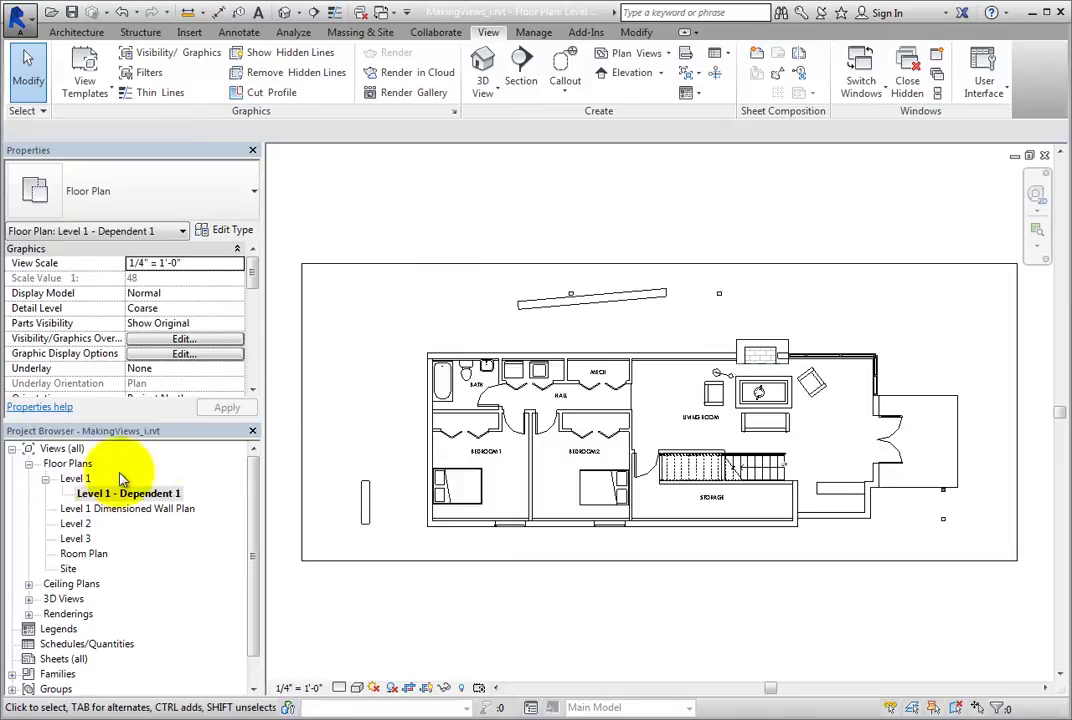
{"action": "right_click", "coordinate": [87, 480]}
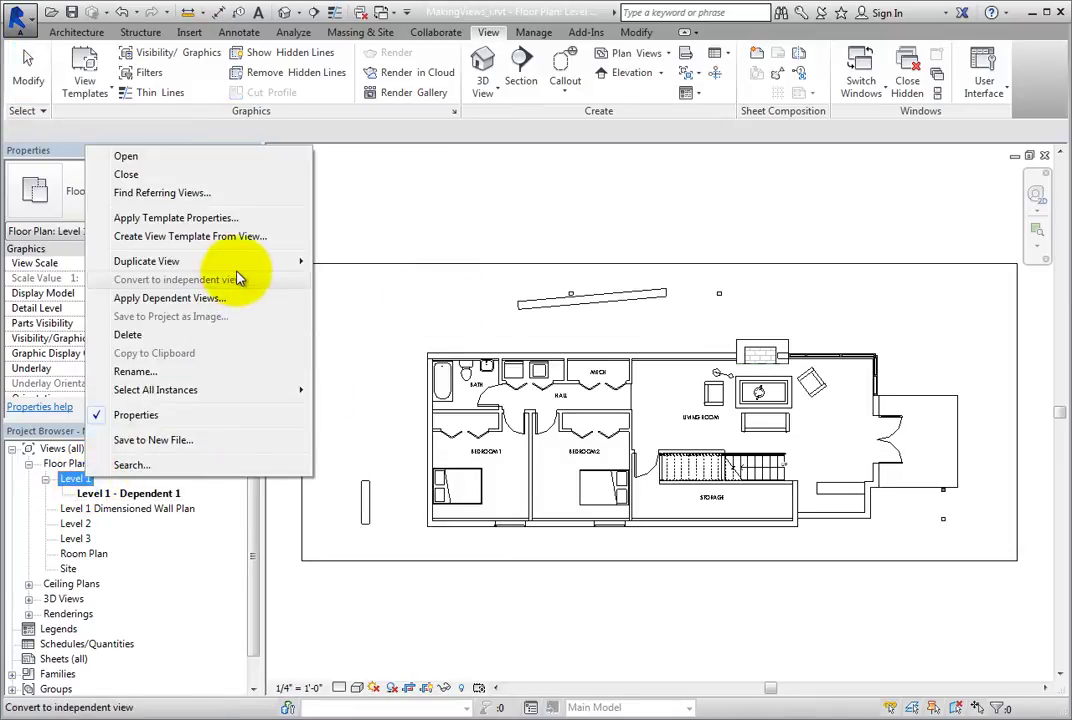
{"action": "mouse_move", "coordinate": [299, 266]}
{"action": "left_click", "coordinate": [394, 296]}
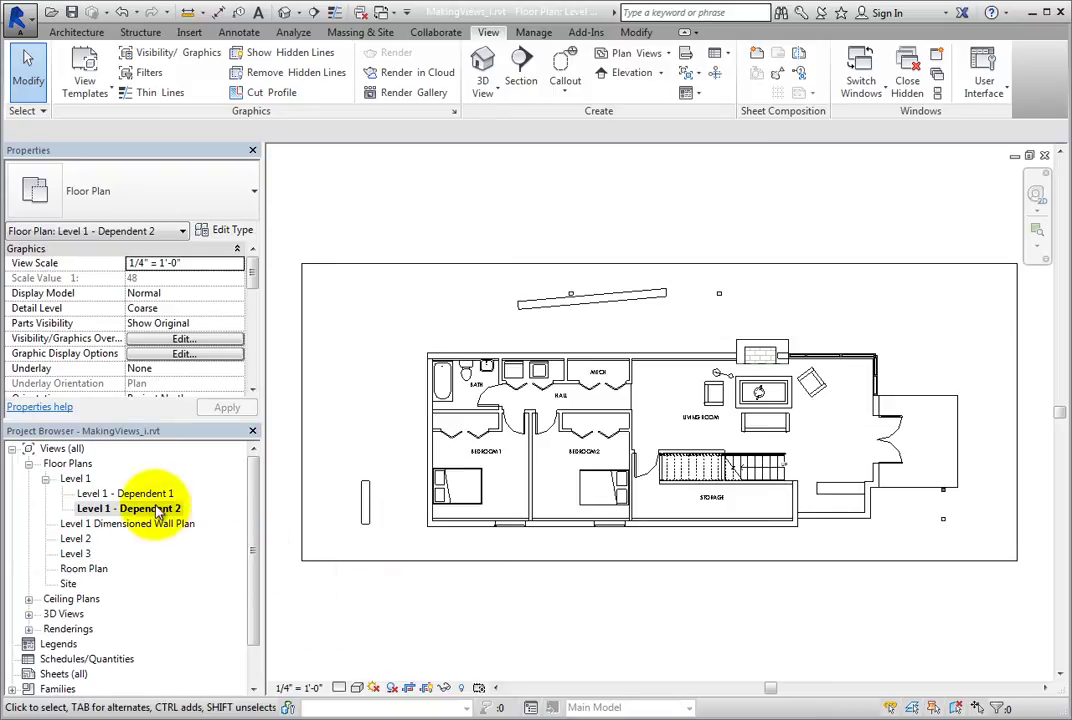
Rename the first dependent Level 1 view to 'Left'
{"action": "right_click", "coordinate": [145, 494]}
{"action": "left_click", "coordinate": [205, 389]}
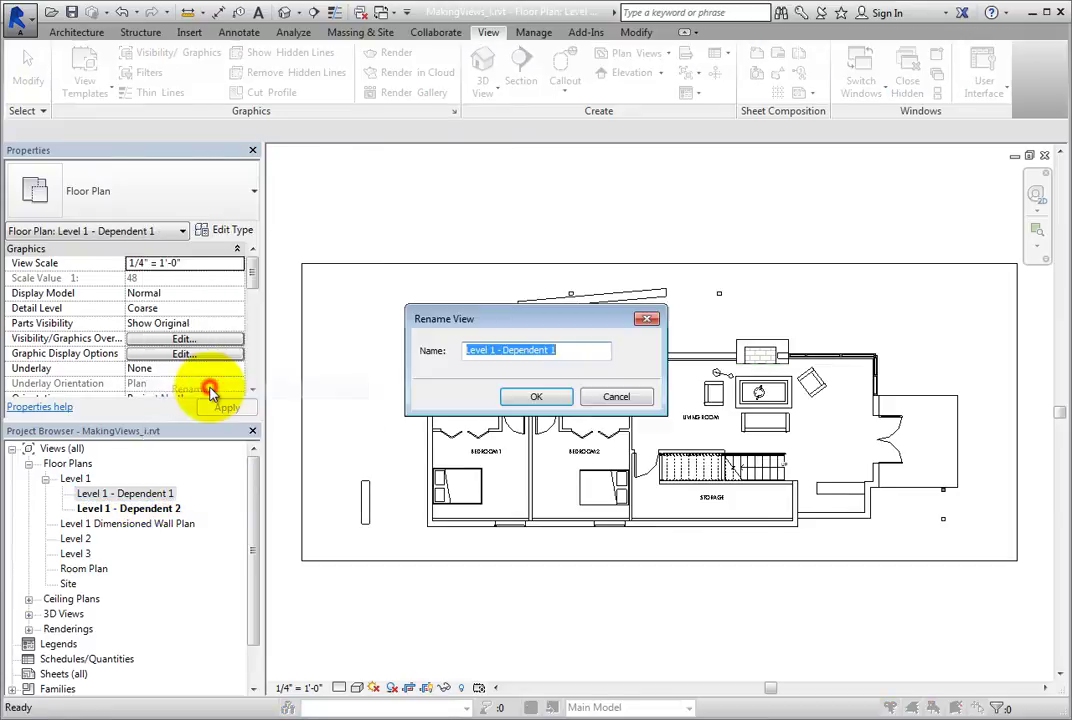
{"action": "type", "text": "Left"}
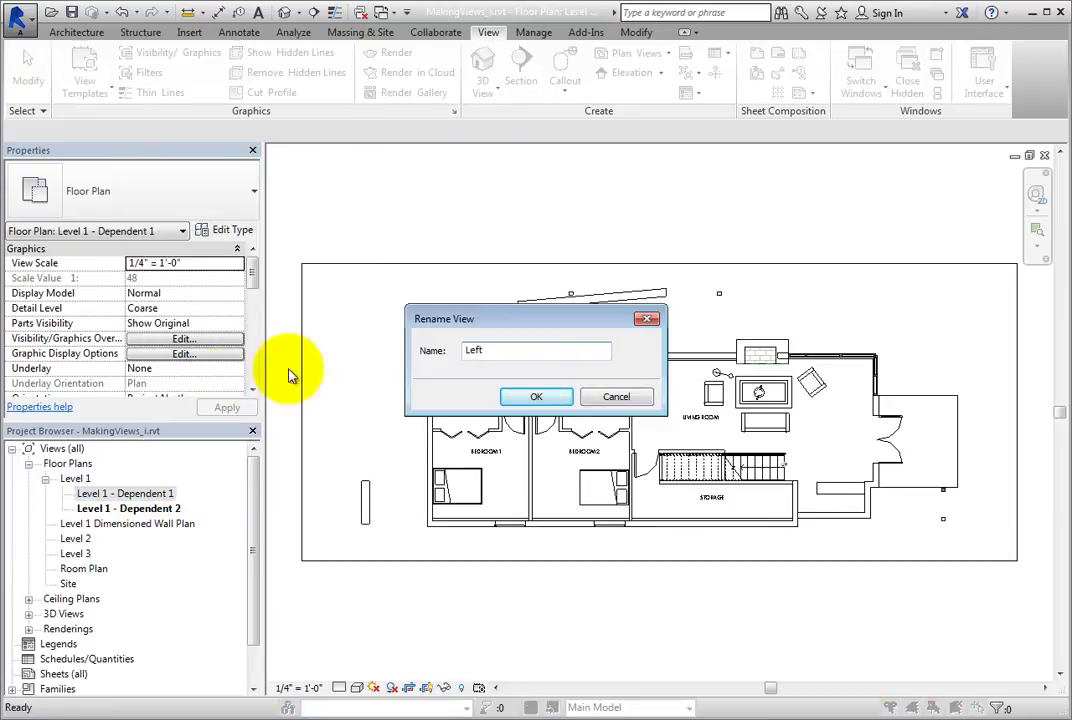
{"action": "left_click", "coordinate": [527, 397]}
Rename the second dependent Level 1 view to 'Right'
{"action": "left_click", "coordinate": [165, 508]}
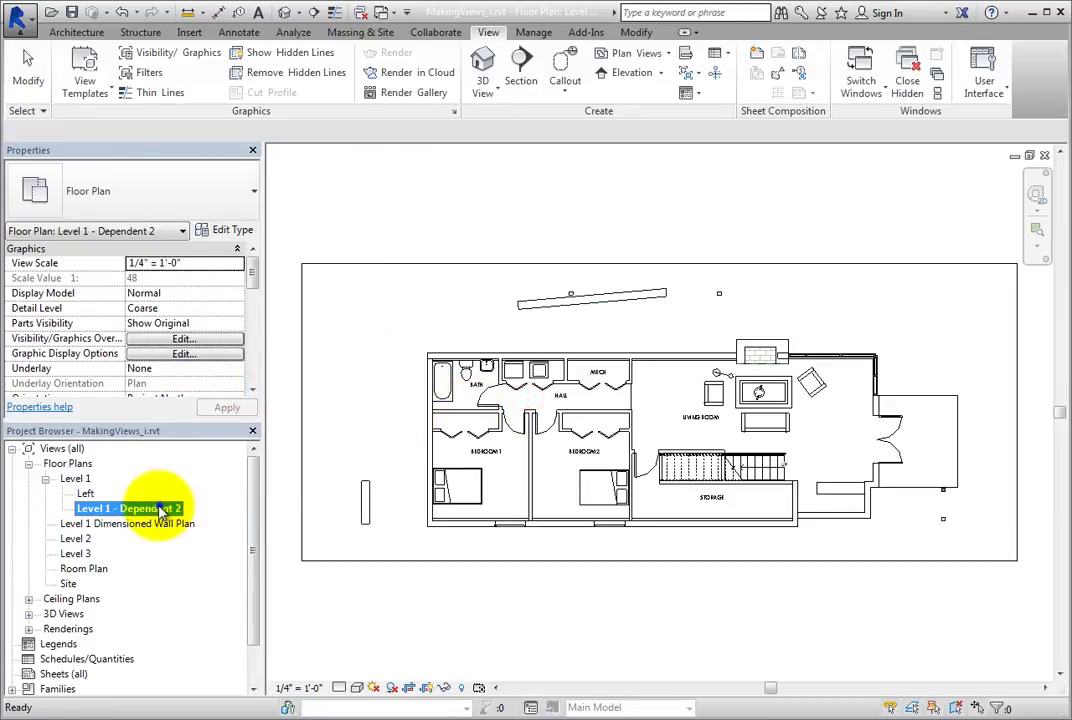
{"action": "right_click", "coordinate": [165, 508]}
{"action": "left_click", "coordinate": [232, 401]}
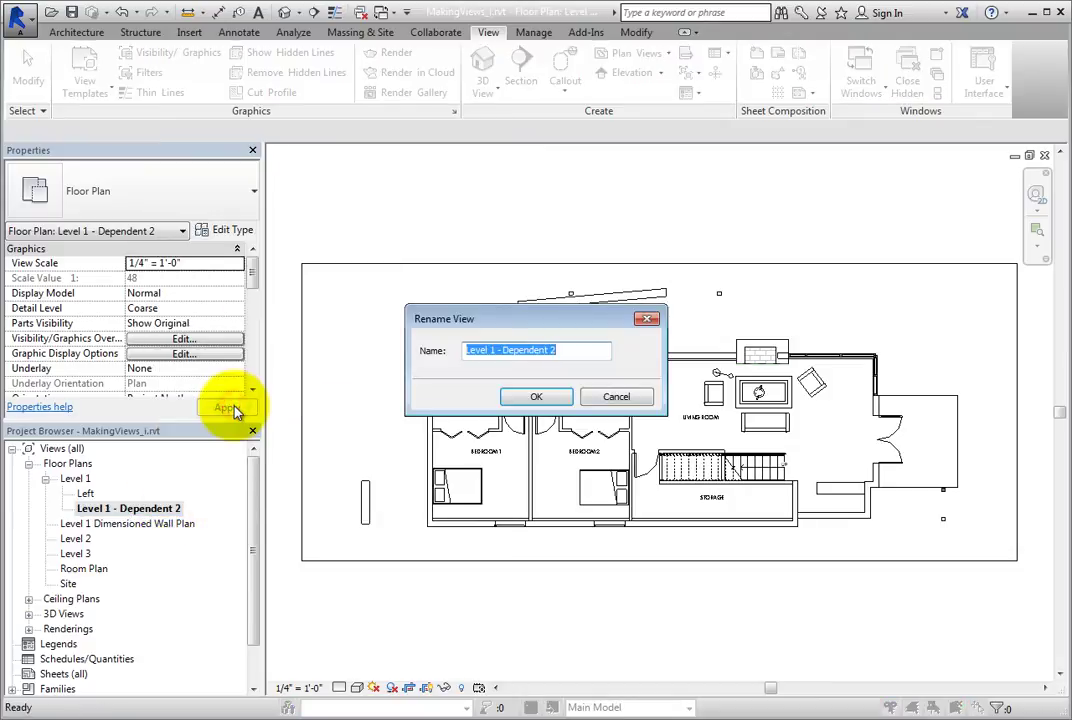
{"action": "type", "text": "Right"}
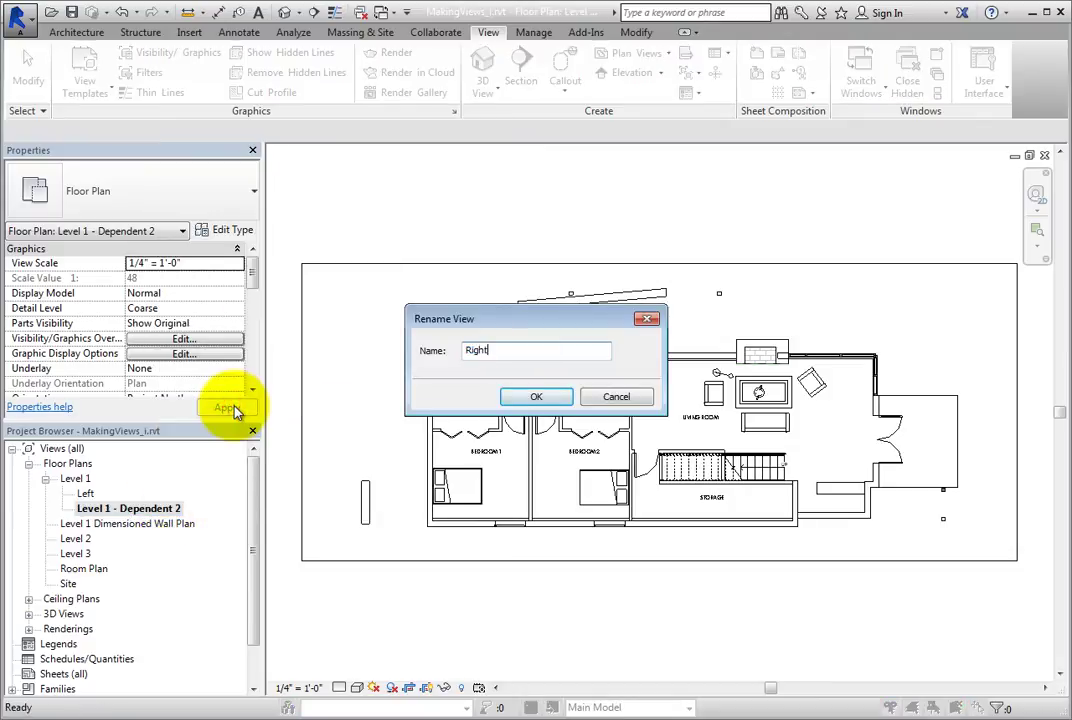
{"action": "left_click", "coordinate": [536, 397]}
In the Left view, pull the crop's right edge in to just past Bedroom 2
{"action": "double_click", "coordinate": [92, 494]}
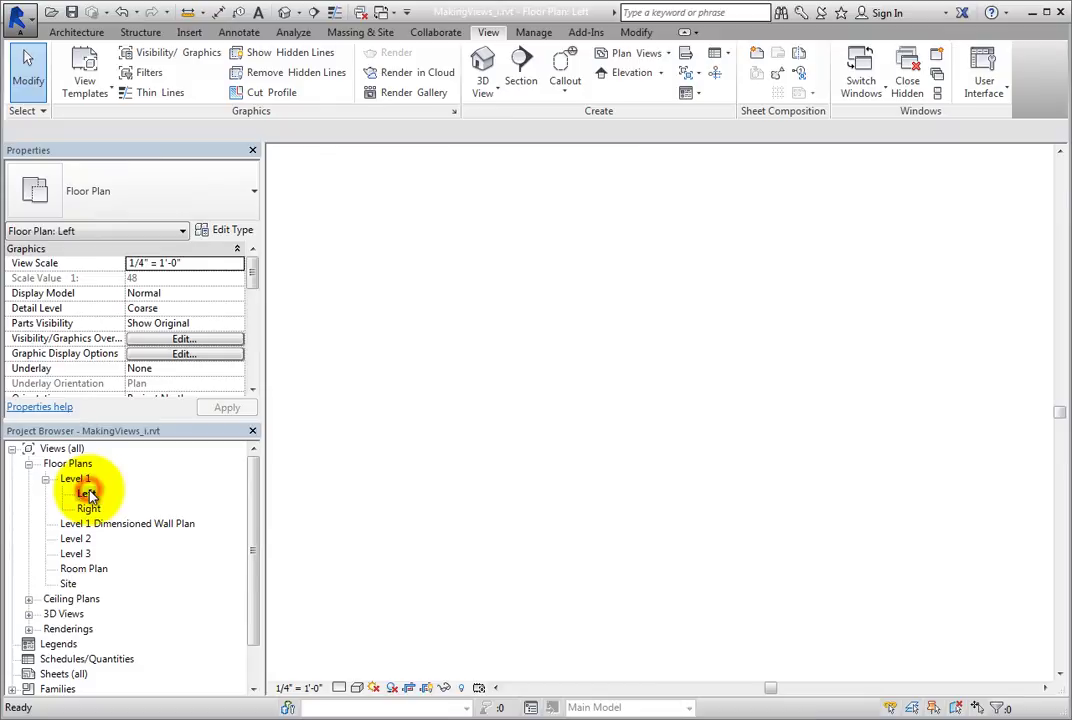
{"action": "left_click", "coordinate": [301, 414]}
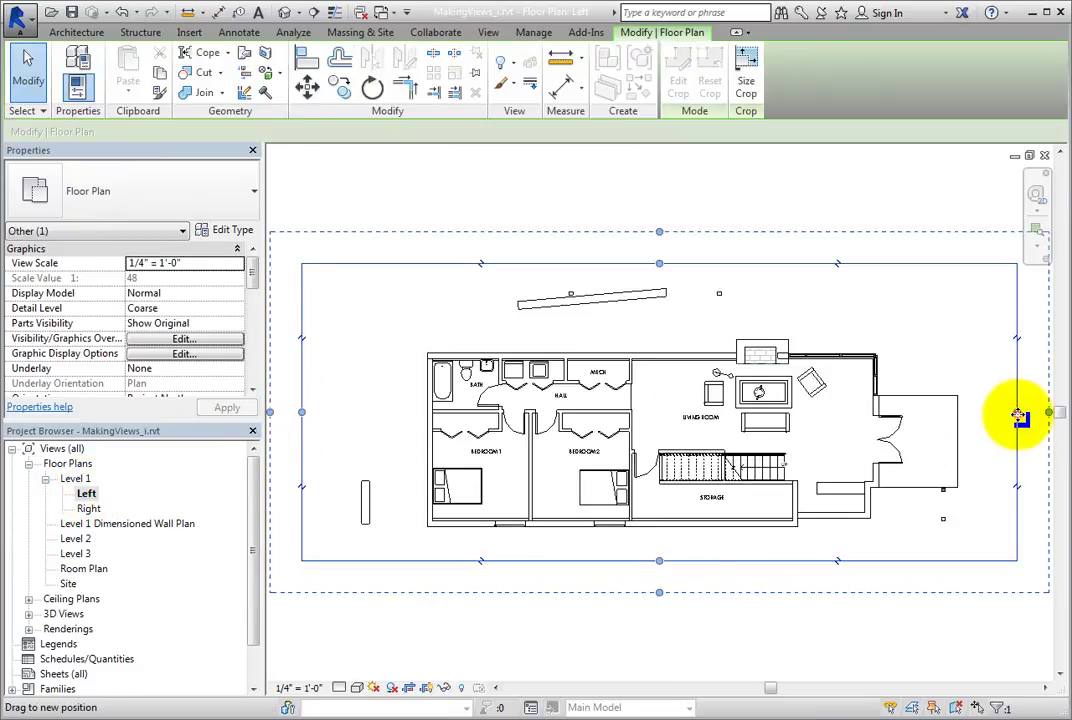
{"action": "left_click_drag", "start_coordinate": [1017, 412], "coordinate": [970, 412]}
{"action": "left_click_drag", "start_coordinate": [760, 395], "coordinate": [708, 419]}
{"action": "left_click", "coordinate": [569, 626]}
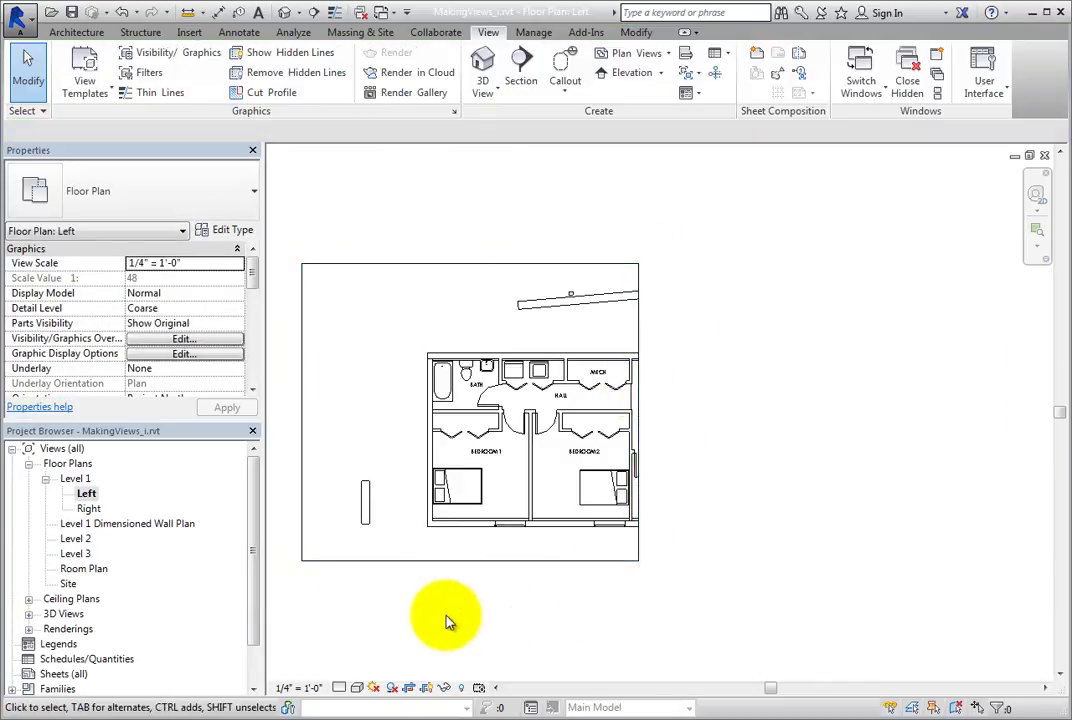
In the Right view, move the crop's left edge to the living room wall
{"action": "left_click", "coordinate": [88, 509]}
{"action": "double_click", "coordinate": [88, 509]}
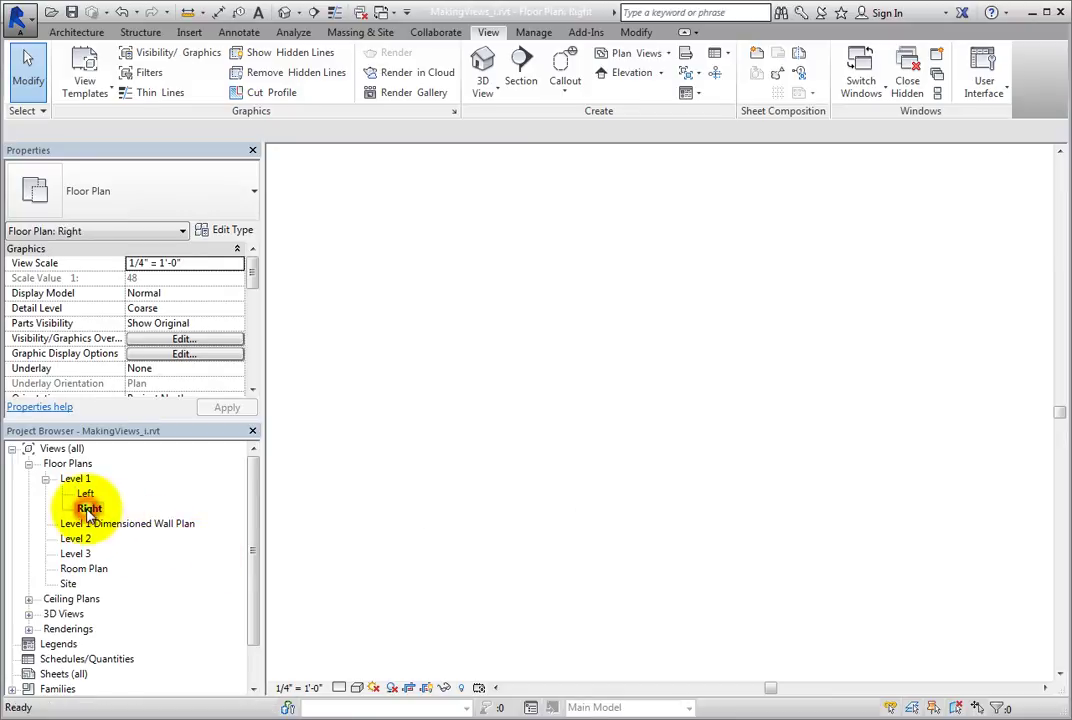
{"action": "left_click", "coordinate": [302, 471]}
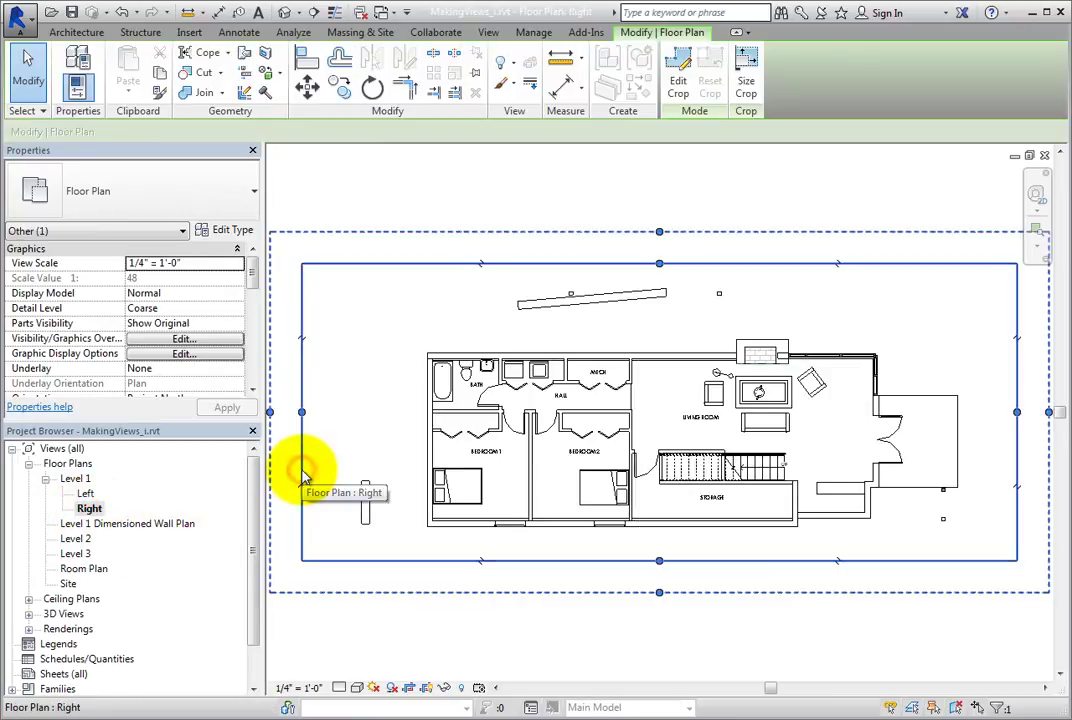
{"action": "left_click_drag", "start_coordinate": [302, 412], "coordinate": [628, 430]}
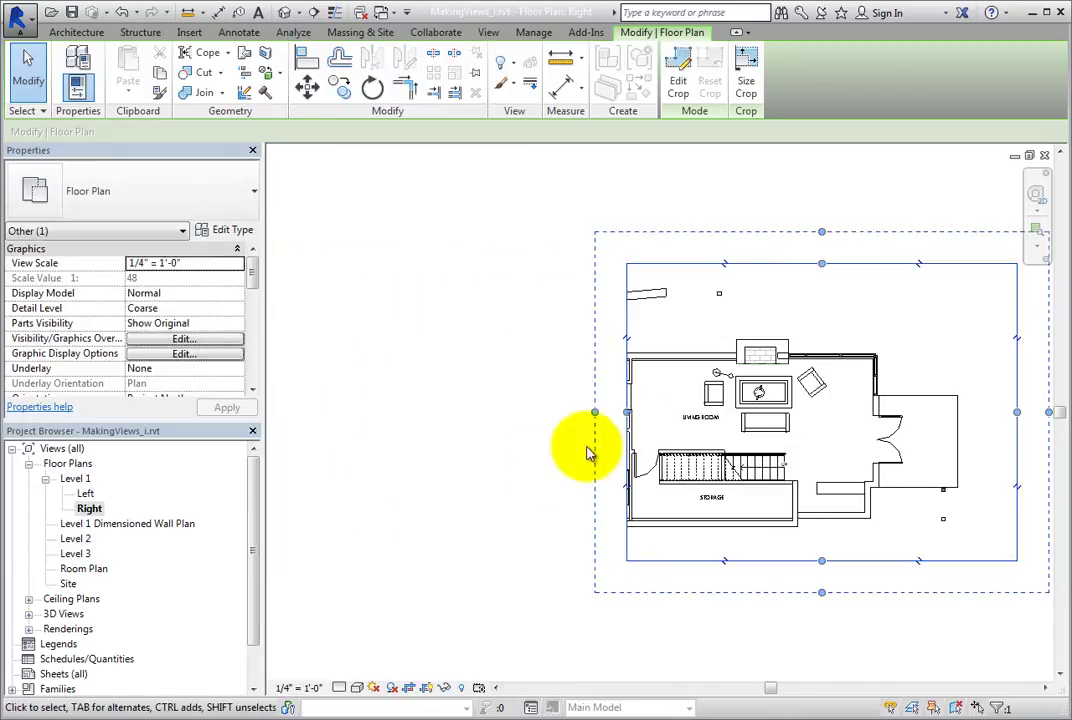
{"action": "left_click", "coordinate": [515, 505]}
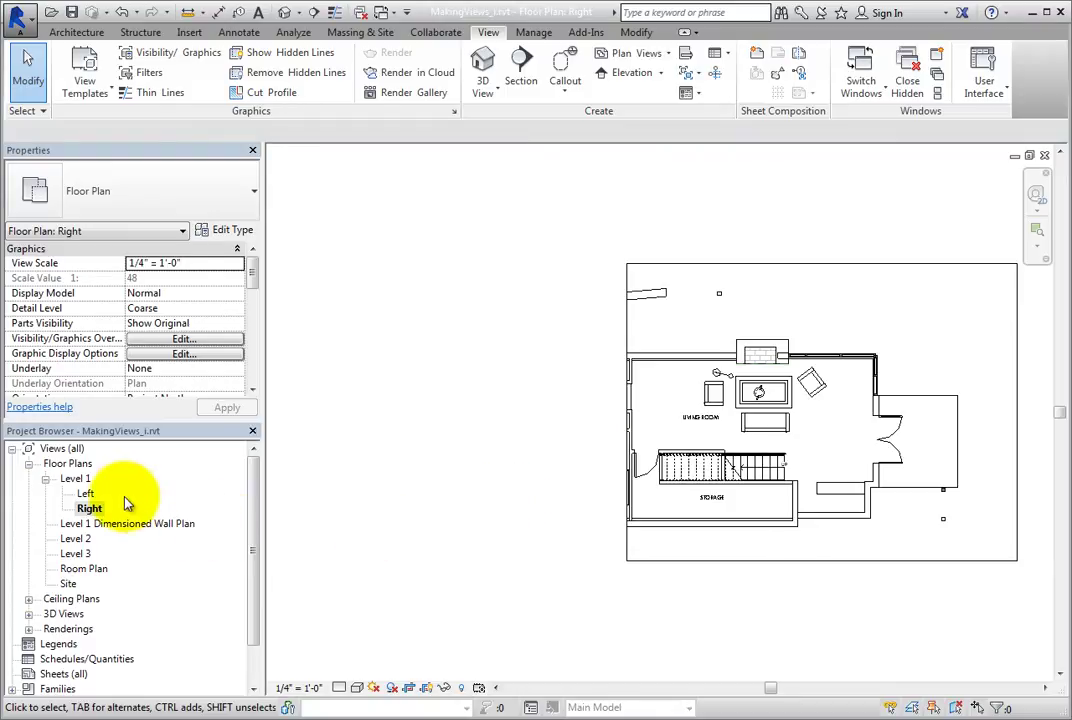
Show the crop region in Level 1 and extend its crop boundary up and down
{"action": "double_click", "coordinate": [76, 480]}
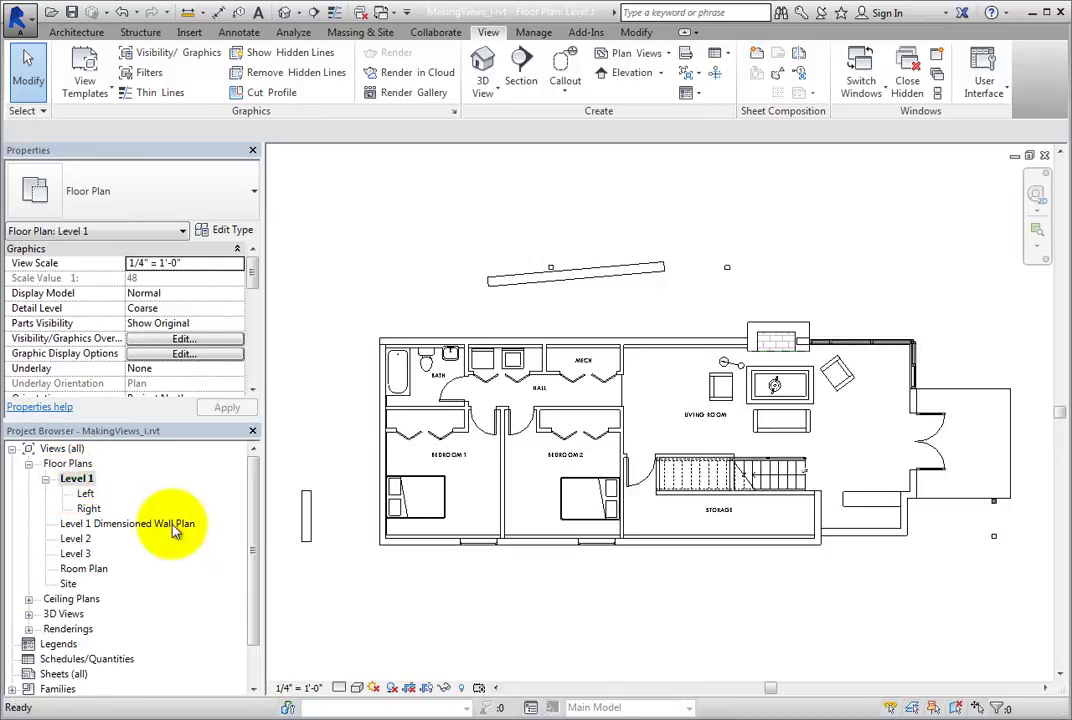
{"action": "left_click", "coordinate": [425, 688]}
{"action": "scroll", "coordinate": [597, 672], "scroll_direction": "down", "scroll_amount": 2}
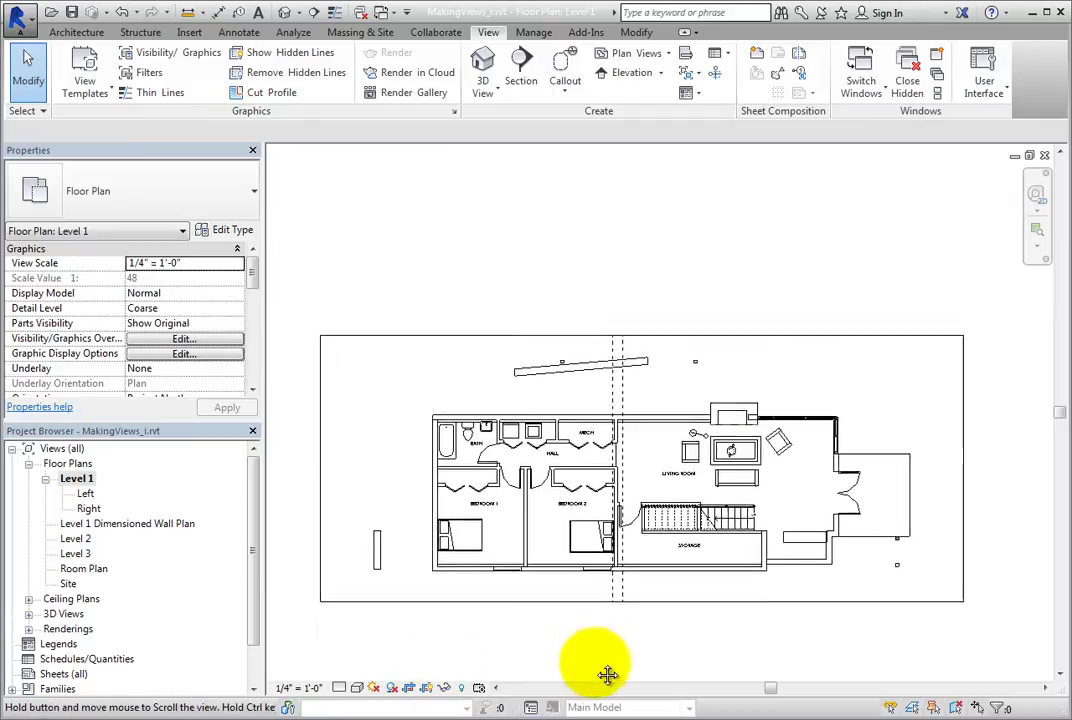
{"action": "middle_click_drag", "start_coordinate": [607, 675], "coordinate": [602, 632]}
{"action": "left_click", "coordinate": [596, 560]}
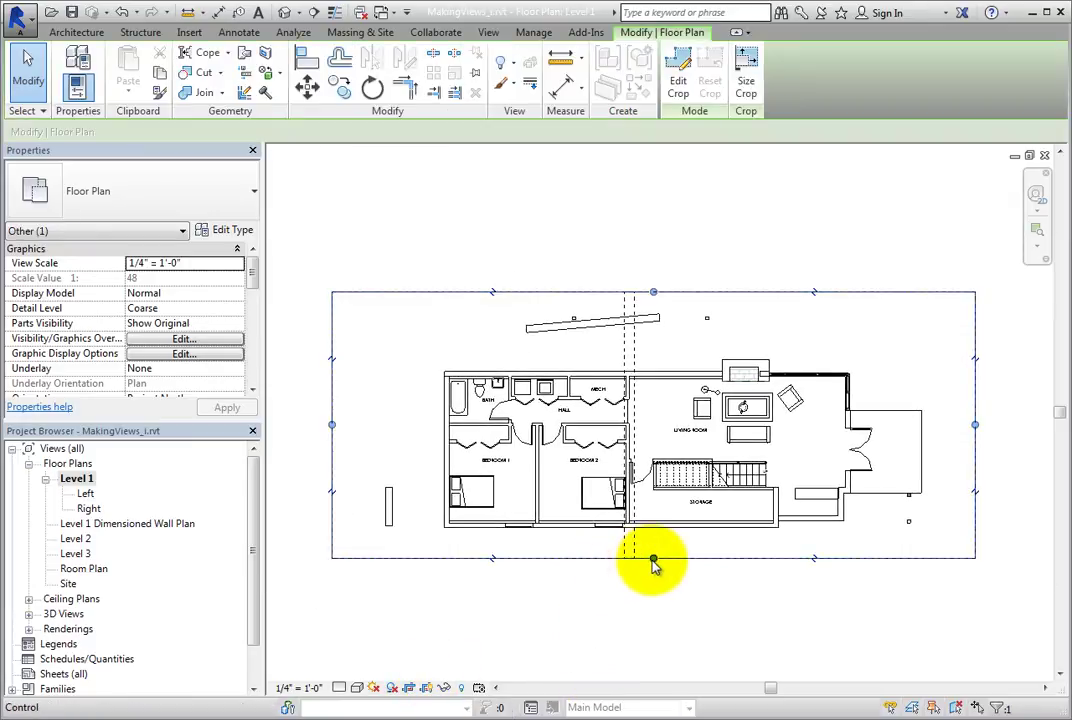
{"action": "left_click_drag", "start_coordinate": [653, 560], "coordinate": [652, 624]}
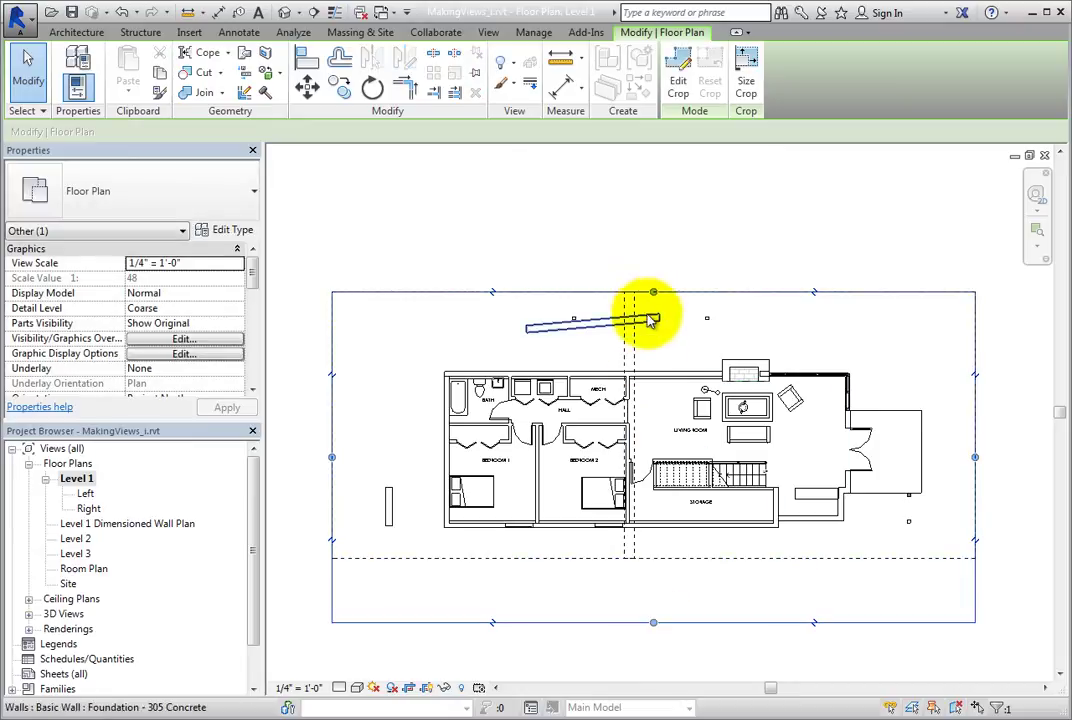
{"action": "left_click_drag", "start_coordinate": [653, 292], "coordinate": [653, 236]}
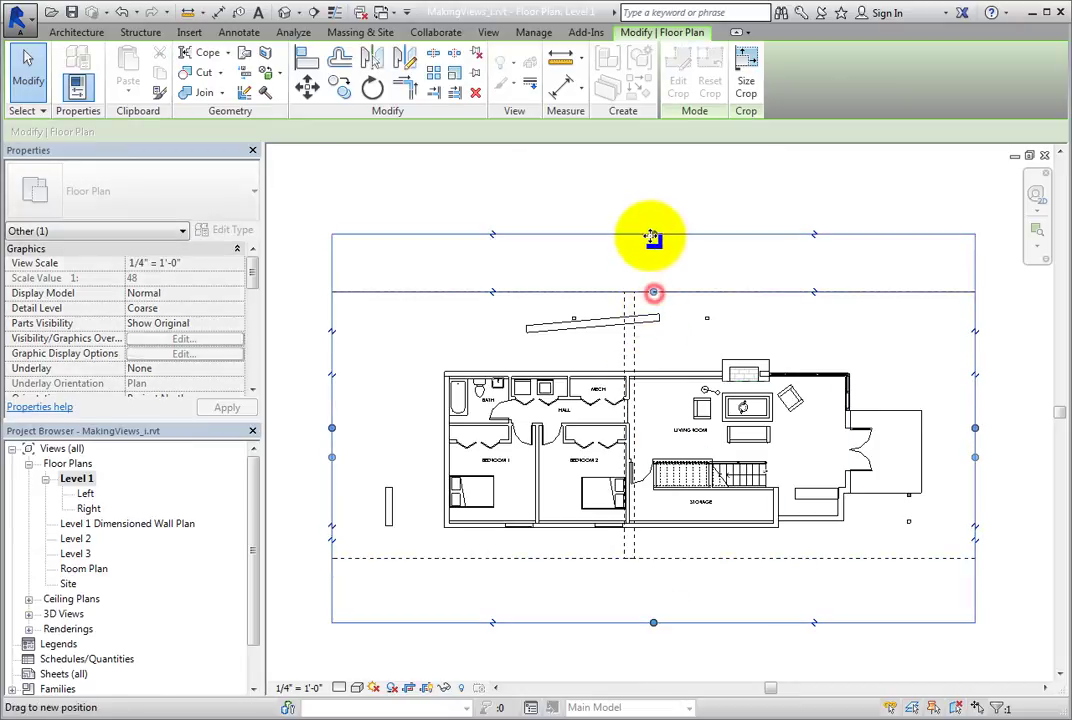
Extend the Right crop boundary leftward so it overlaps the Left view's edge
{"action": "left_click", "coordinate": [655, 293]}
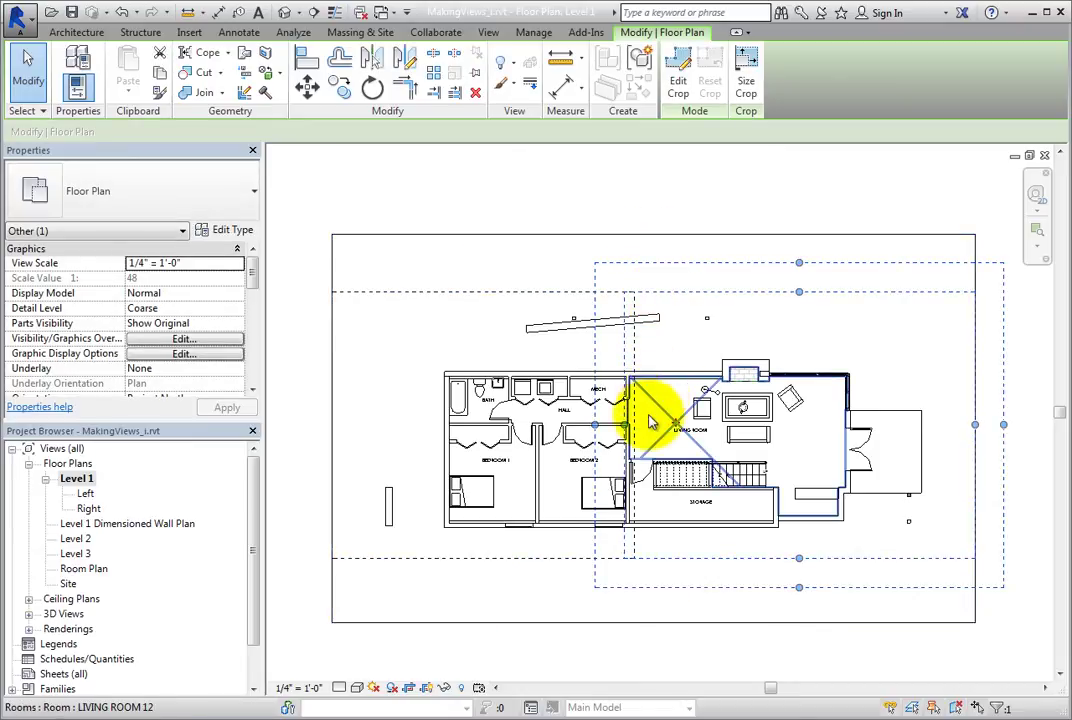
{"action": "scroll", "coordinate": [650, 422], "scroll_direction": "up", "scroll_amount": 5}
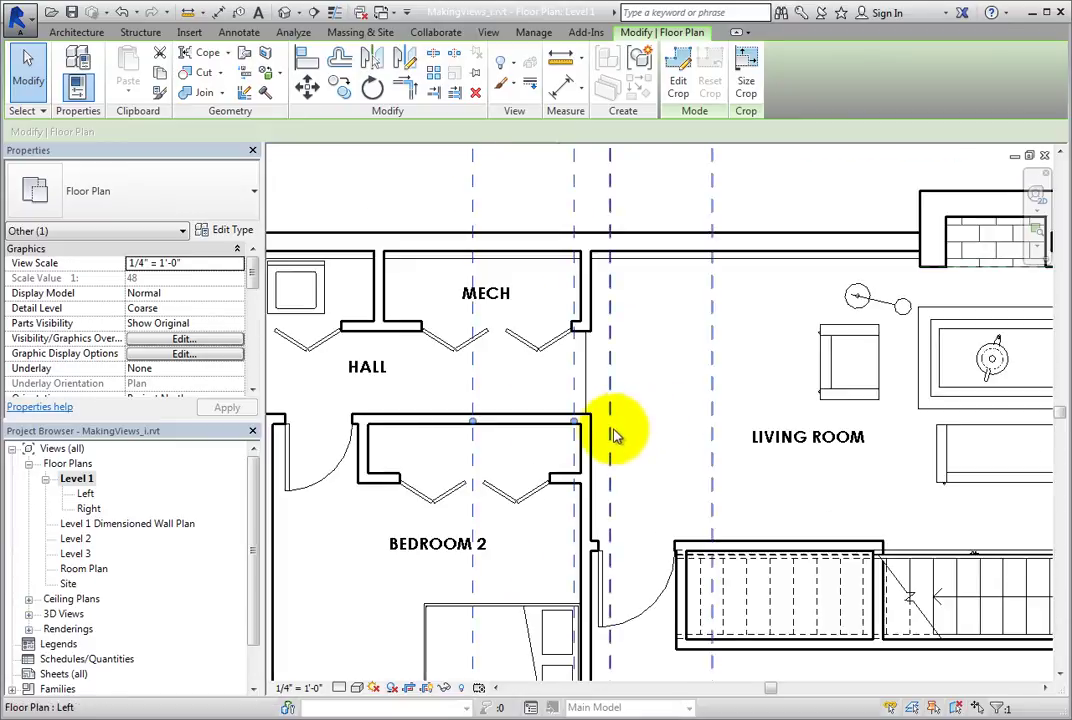
{"action": "scroll", "coordinate": [612, 432], "scroll_direction": "up", "scroll_amount": 3}
{"action": "left_click_drag", "start_coordinate": [617, 412], "coordinate": [600, 403]}
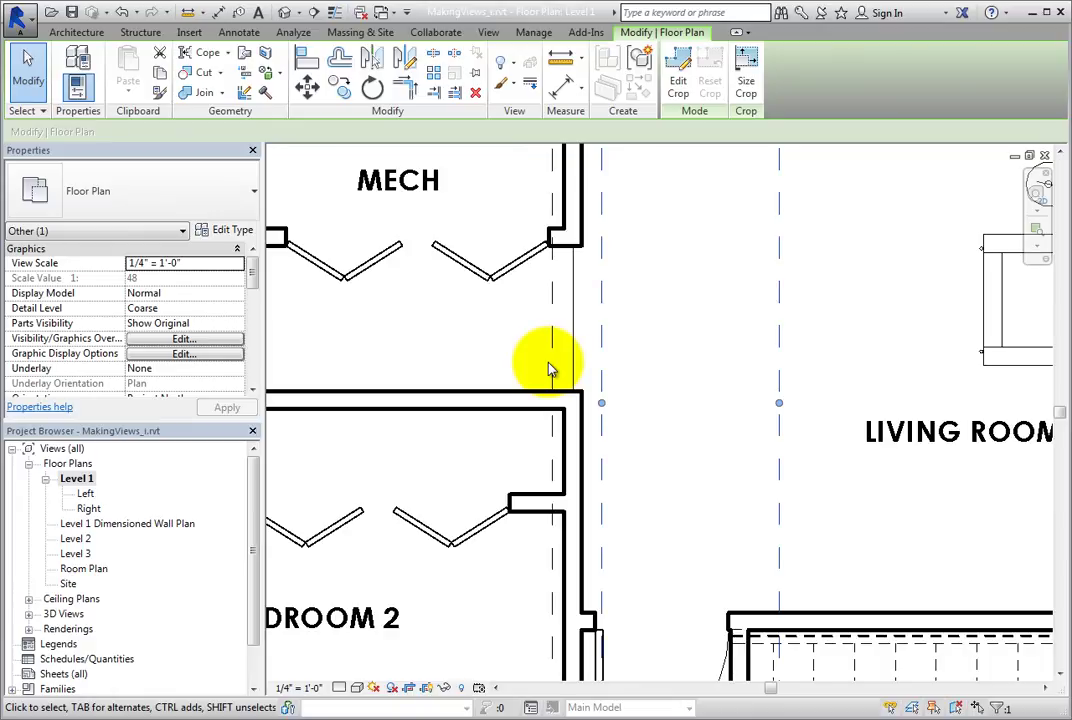
{"action": "scroll", "coordinate": [548, 370], "scroll_direction": "down", "scroll_amount": 3}
{"action": "scroll", "coordinate": [548, 370], "scroll_direction": "down", "scroll_amount": 2}
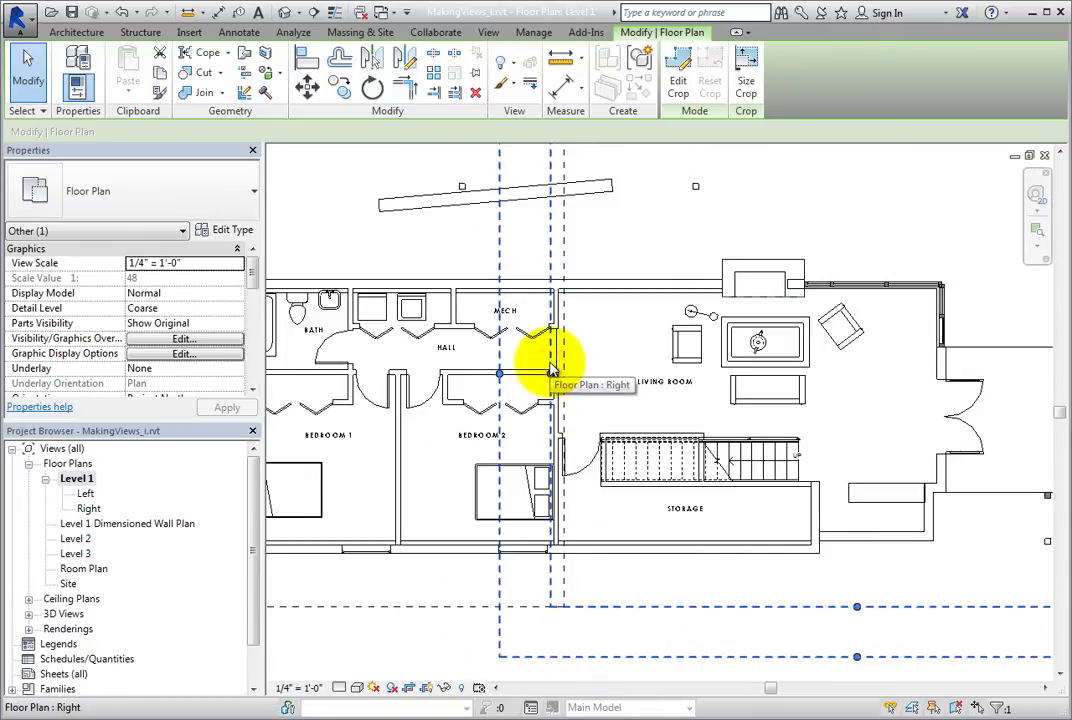
{"action": "scroll", "coordinate": [548, 370], "scroll_direction": "down", "scroll_amount": 3}
{"action": "mouse_move", "coordinate": [580, 345]}
{"action": "middle_mouse_down"}
{"action": "mouse_move", "coordinate": [617, 323]}
{"action": "mouse_move", "coordinate": [598, 354]}
{"action": "middle_mouse_up"}
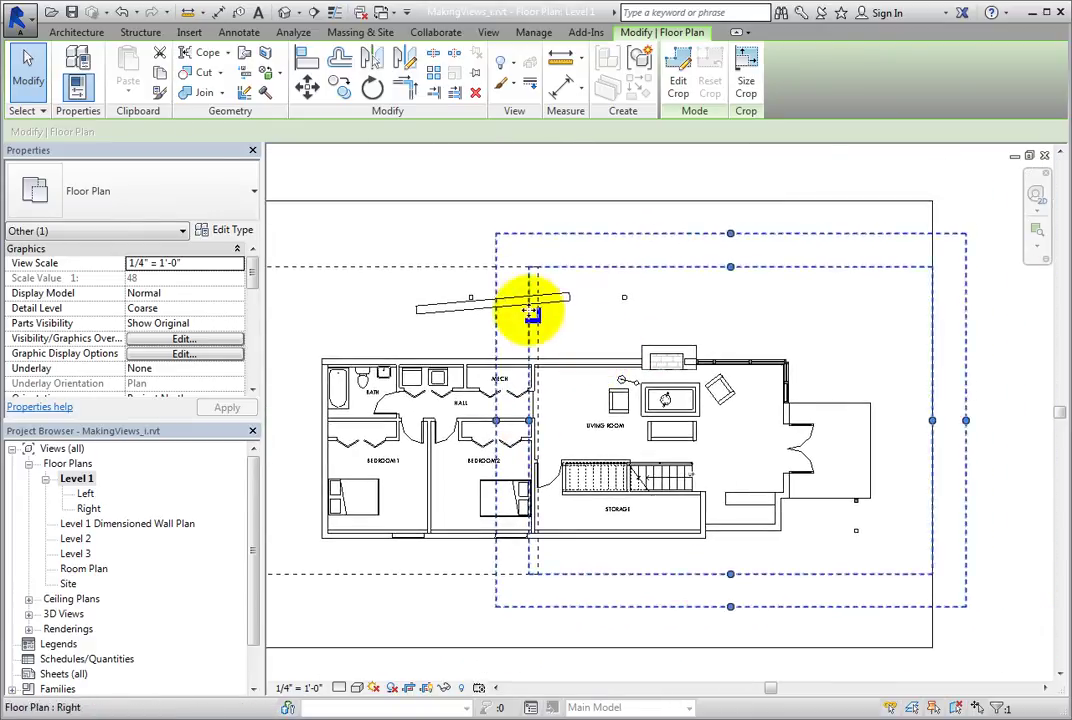
Switch the Level 1 plan's detail level from Coarse to Medium
{"action": "left_click", "coordinate": [395, 291]}
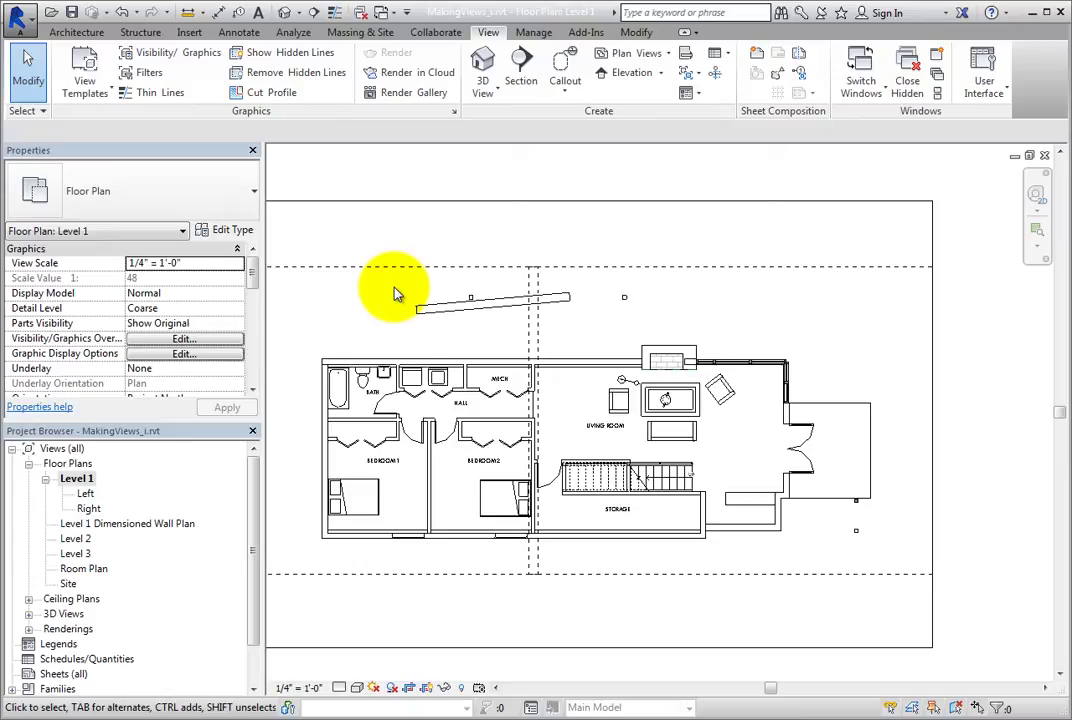
{"action": "left_click", "coordinate": [340, 688]}
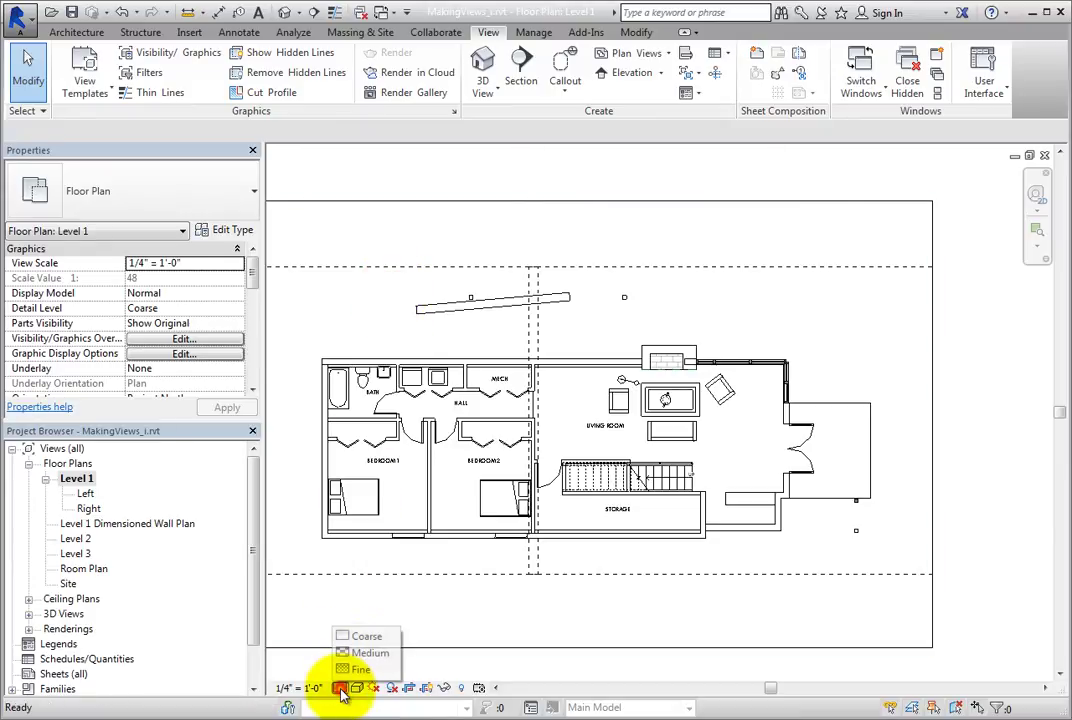
{"action": "left_click", "coordinate": [362, 653]}
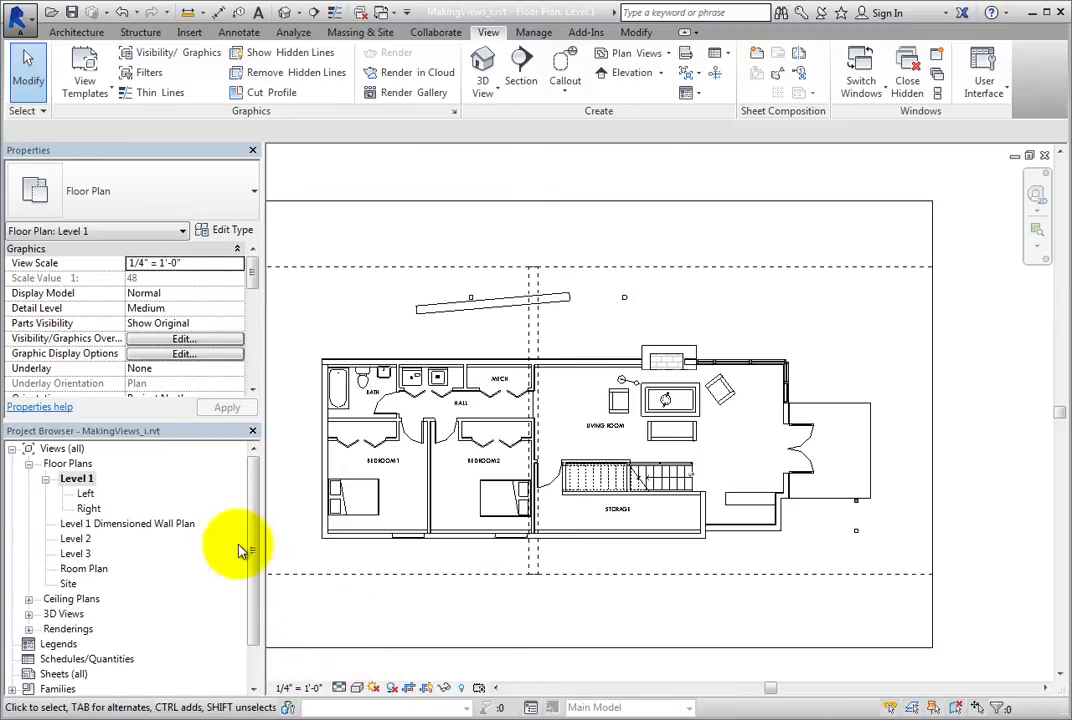